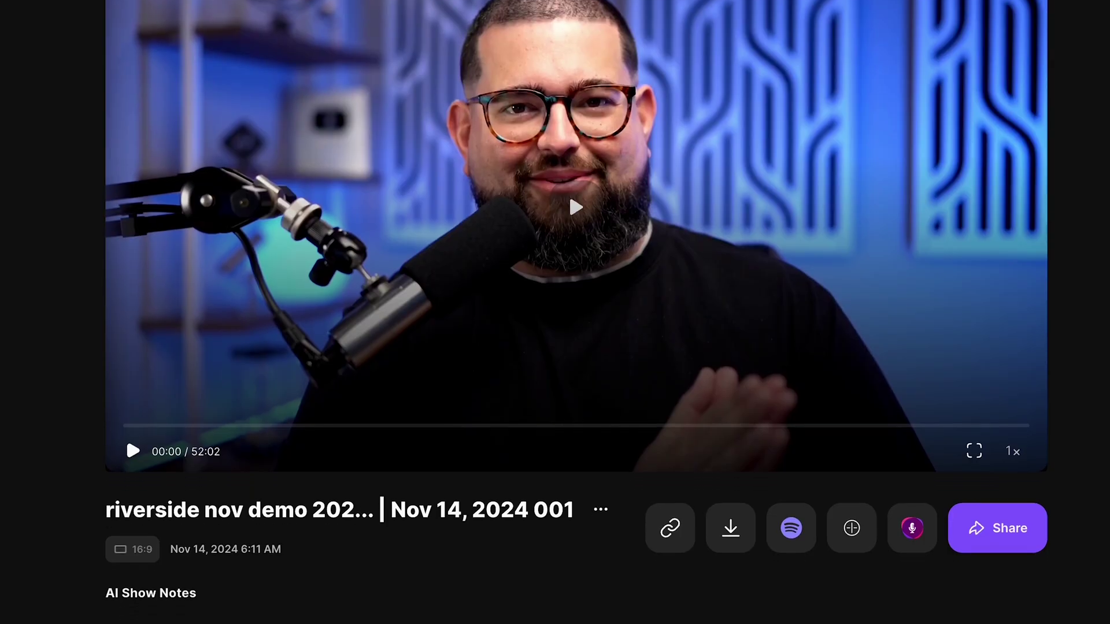
# - Watch the intro montage and reach the dashboard's Projects page with its one existing project
pyautogui.scroll(-4, 577, 276)
pyautogui.scroll(-3, 576, 276)
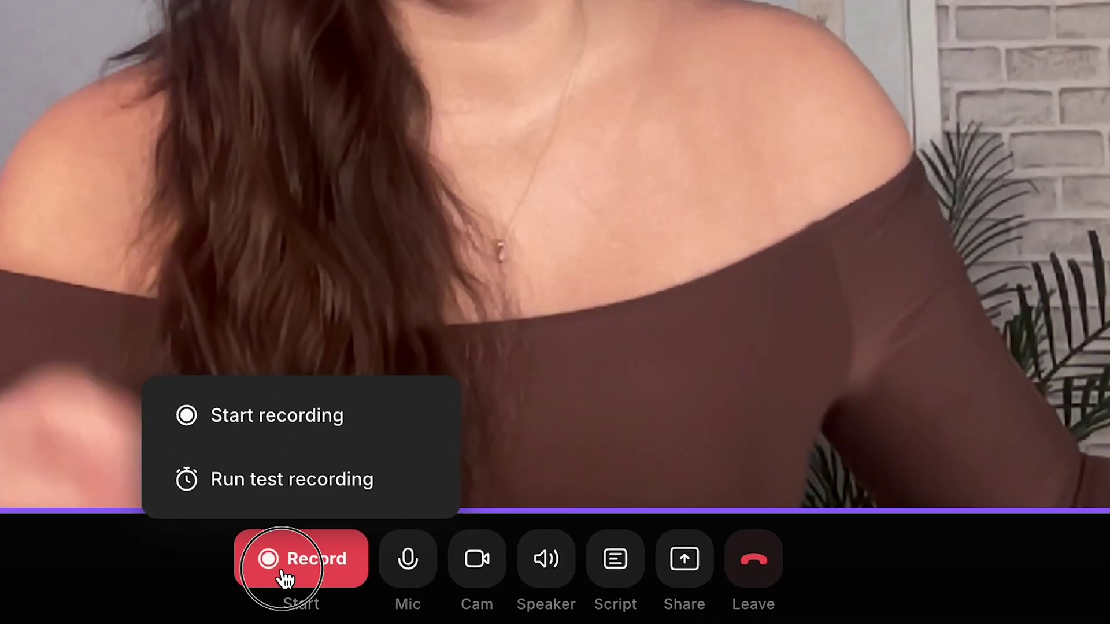
pyautogui.click(424, 598)
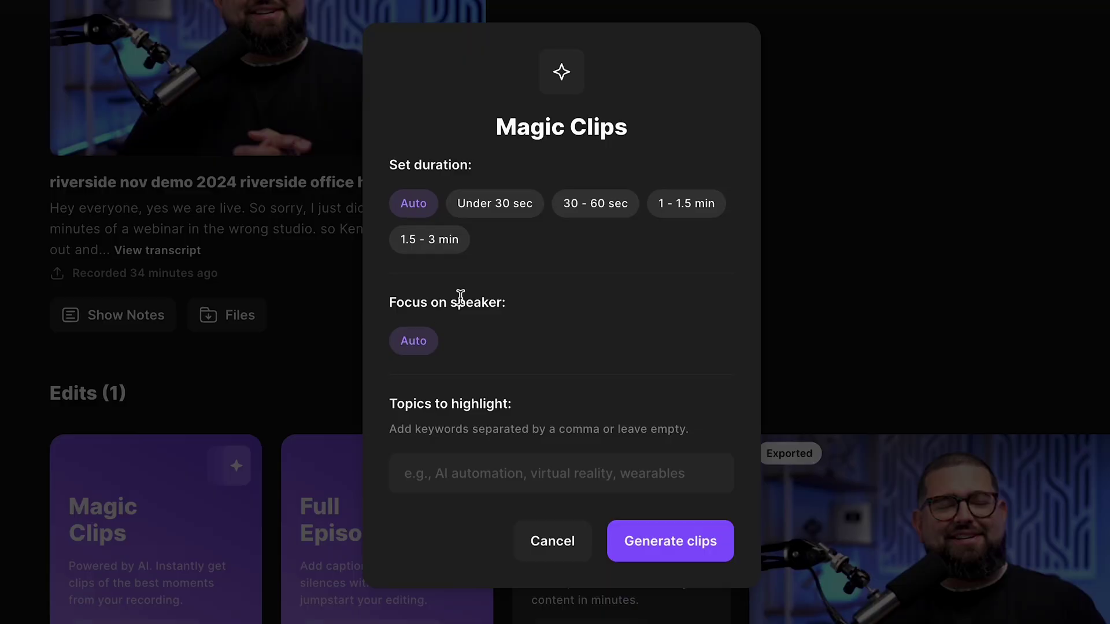
pyautogui.click(503, 217)
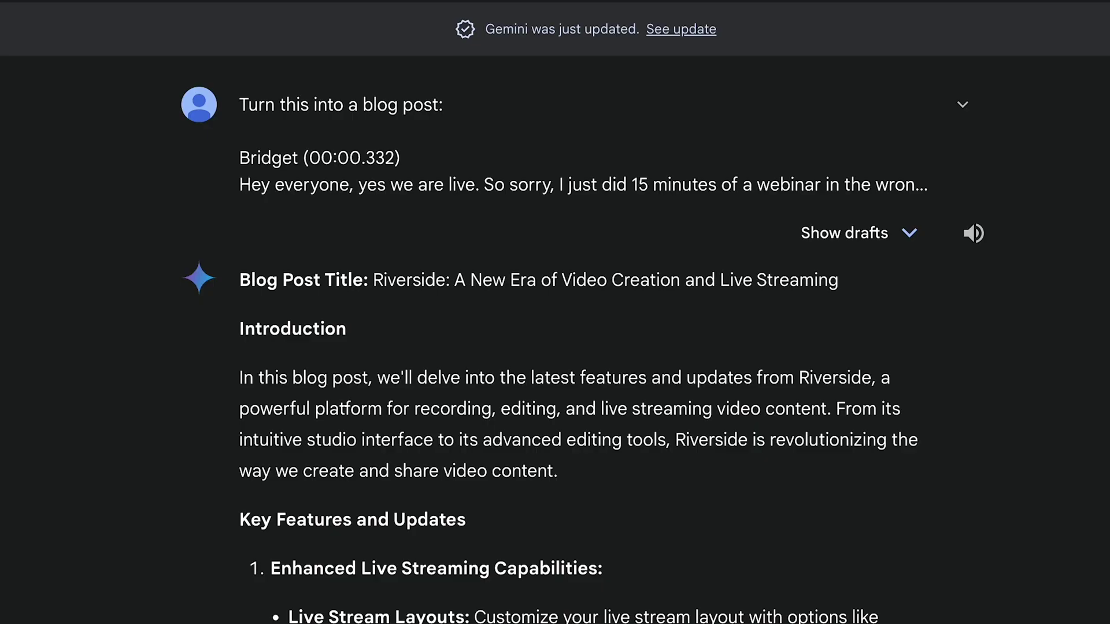
pyautogui.scroll(-3, 555, 341)
pyautogui.scroll(-10, 555, 341)
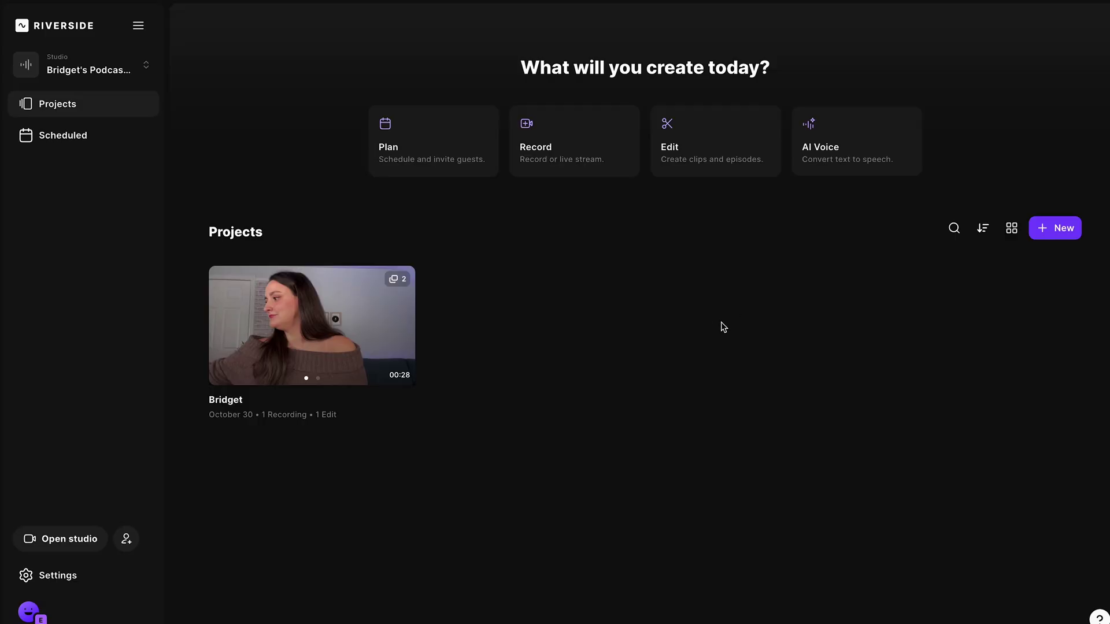
# - Create a studio named 'Webinars' from the studio switcher and open its empty dashboard
pyautogui.click(146, 67)
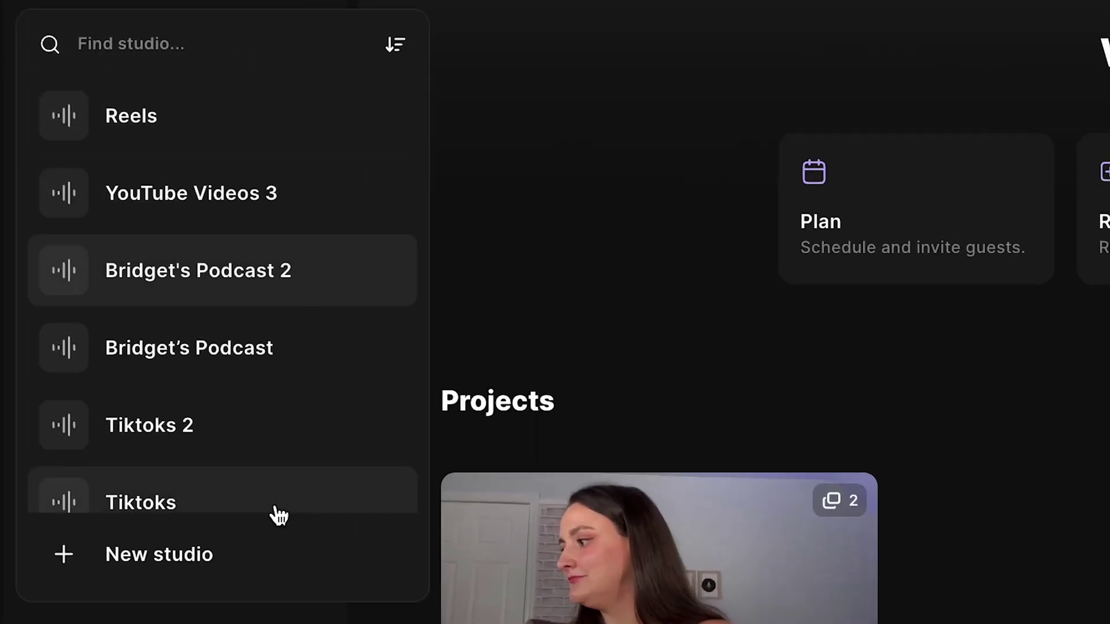
pyautogui.click(117, 307)
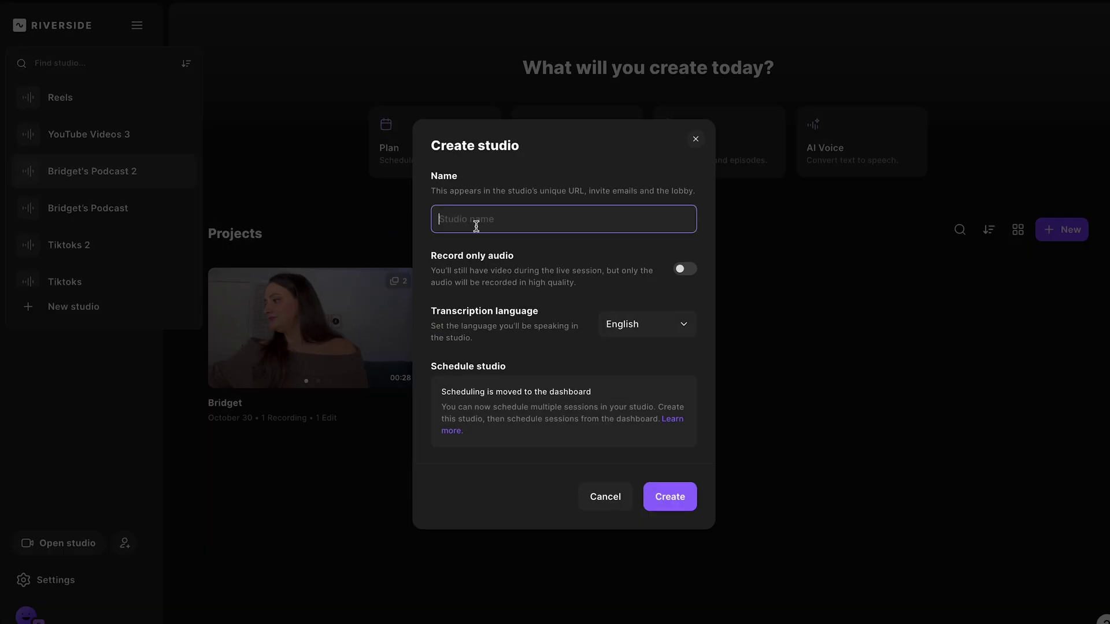
pyautogui.write('Webinars')
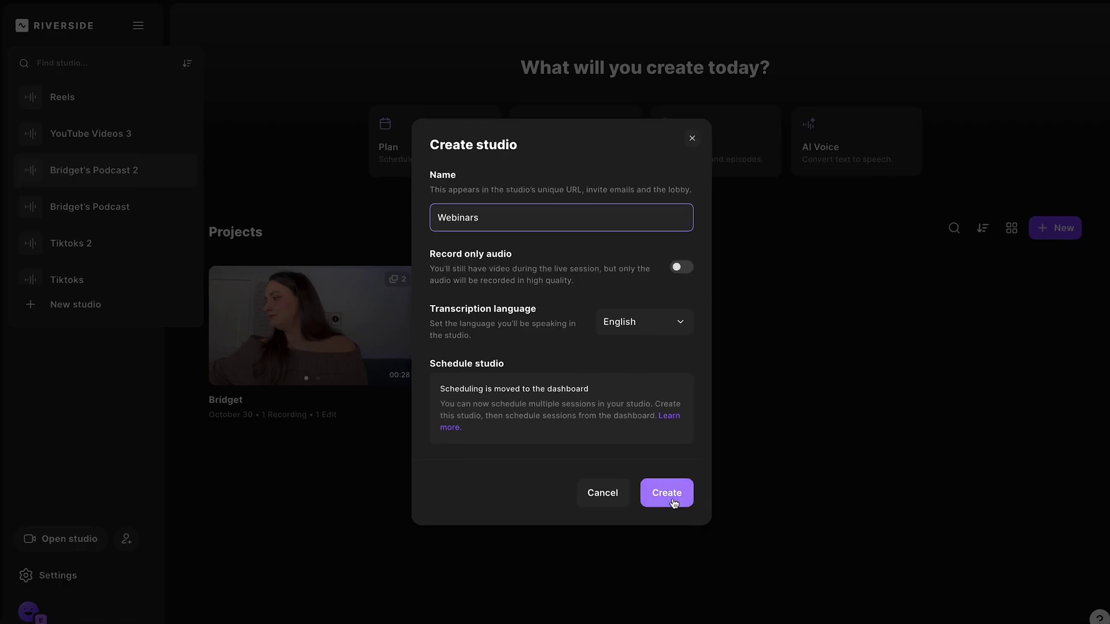
pyautogui.click(667, 495)
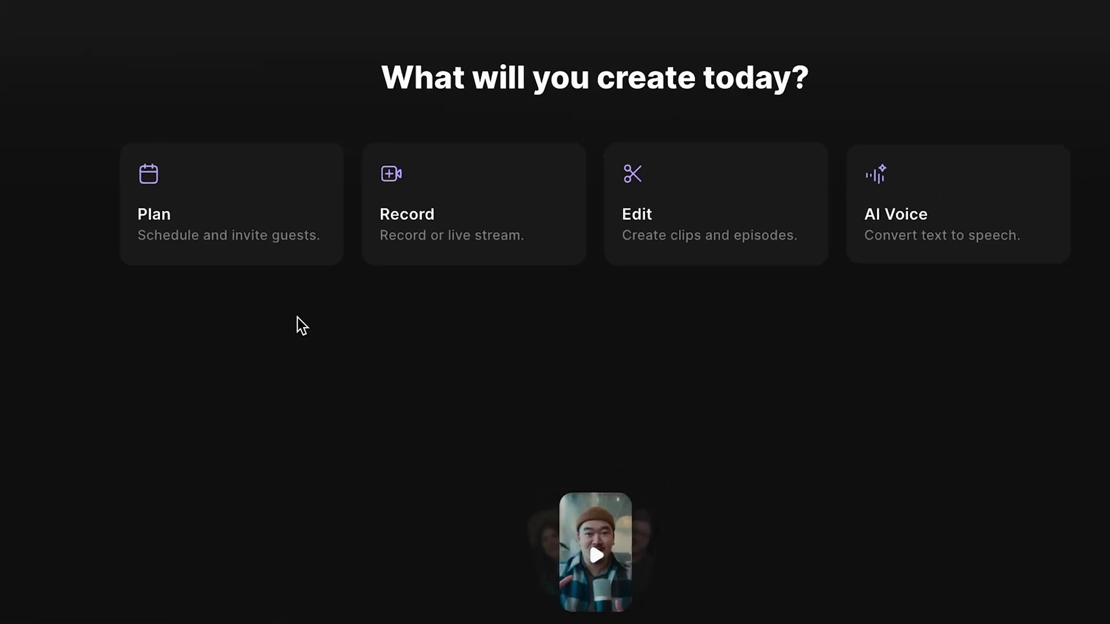
pyautogui.click(275, 329)
pyautogui.click(427, 152)
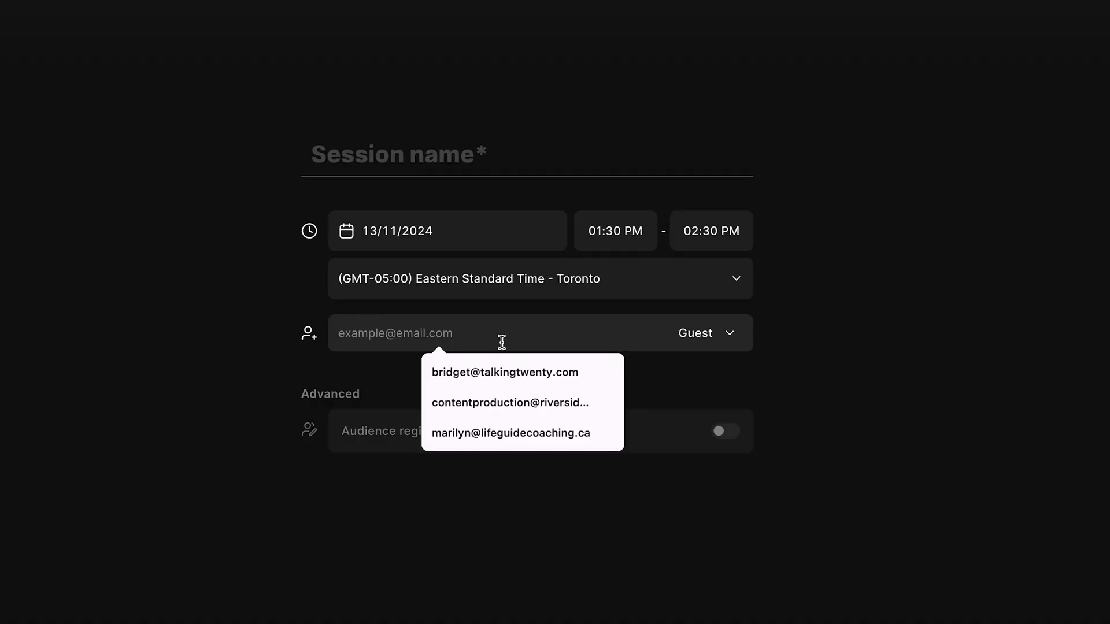
pyautogui.click(719, 337)
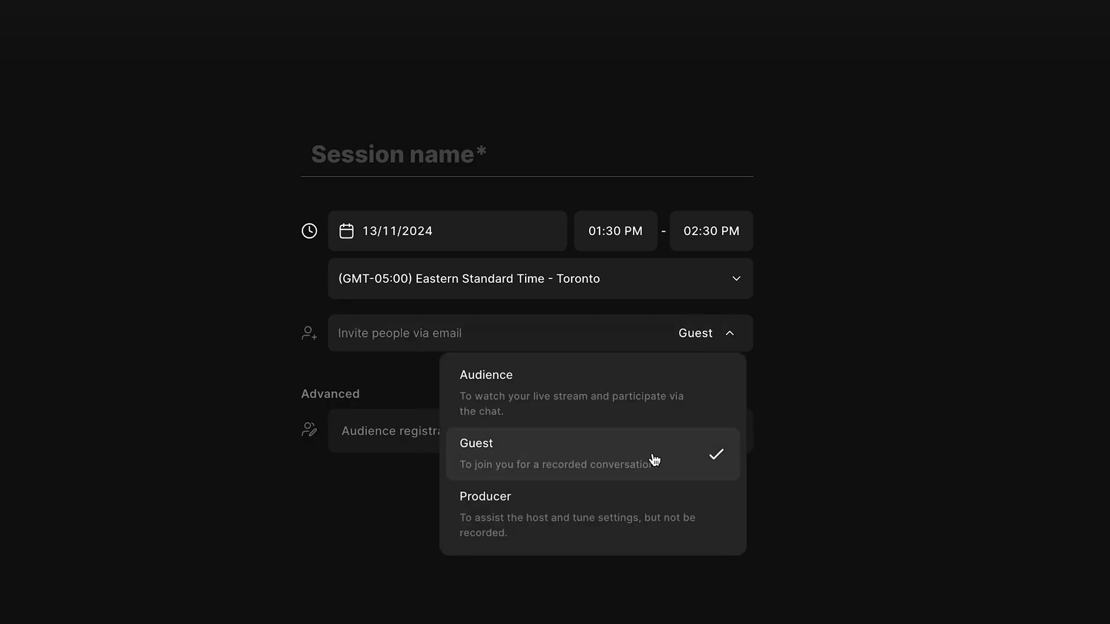
pyautogui.click(643, 388)
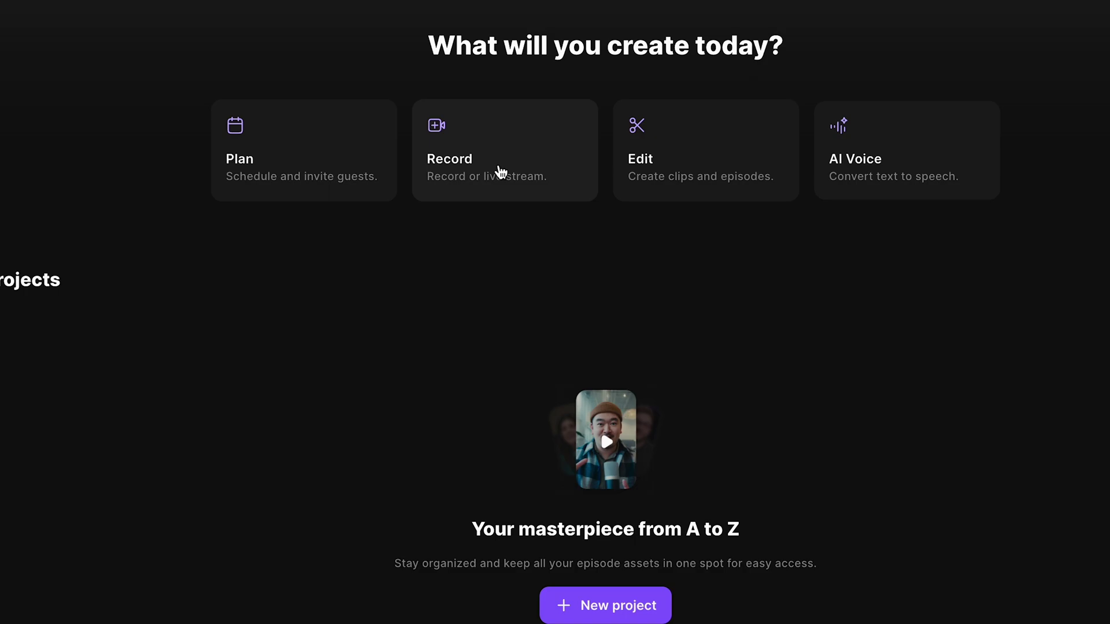
pyautogui.click(500, 171)
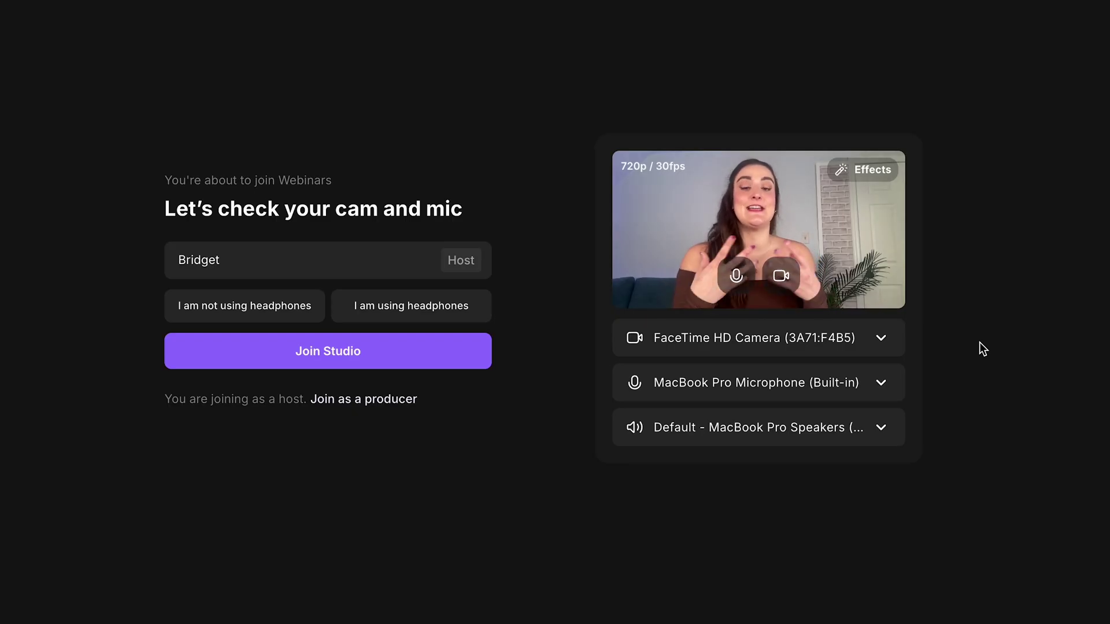
# - Check the microphone list, keep the built-in microphone, and join the Webinars studio as host
pyautogui.click(879, 383)
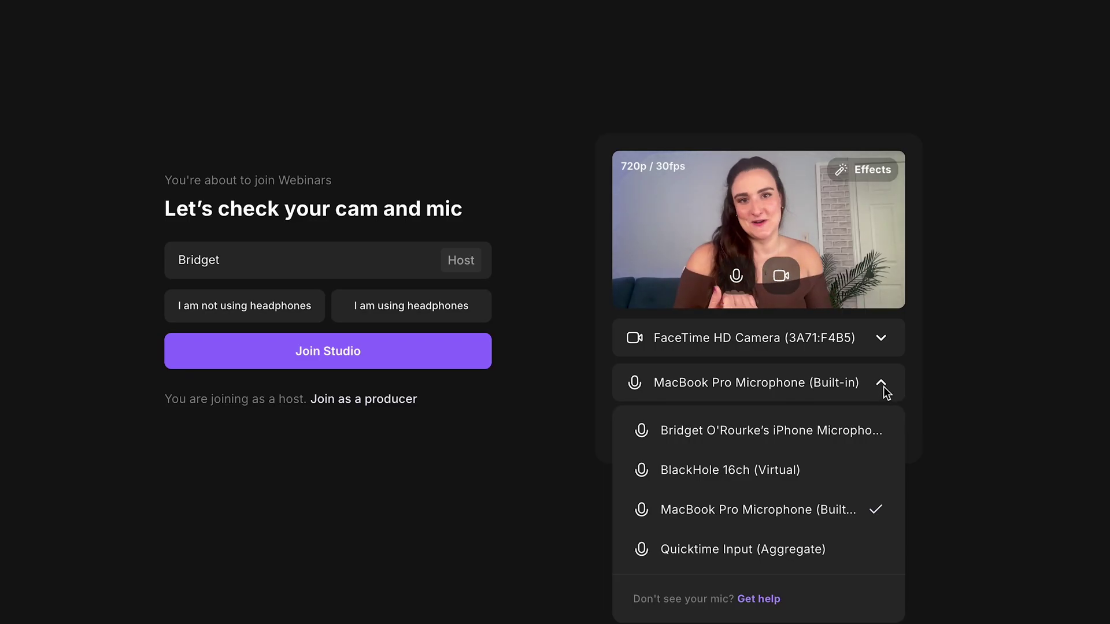
pyautogui.click(883, 387)
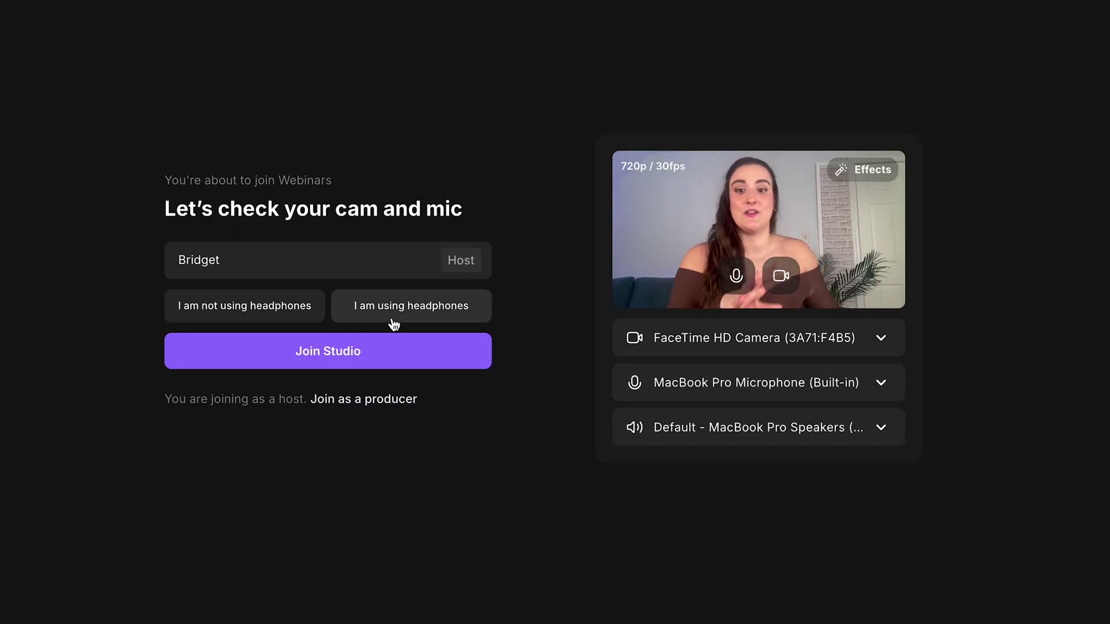
pyautogui.click(344, 361)
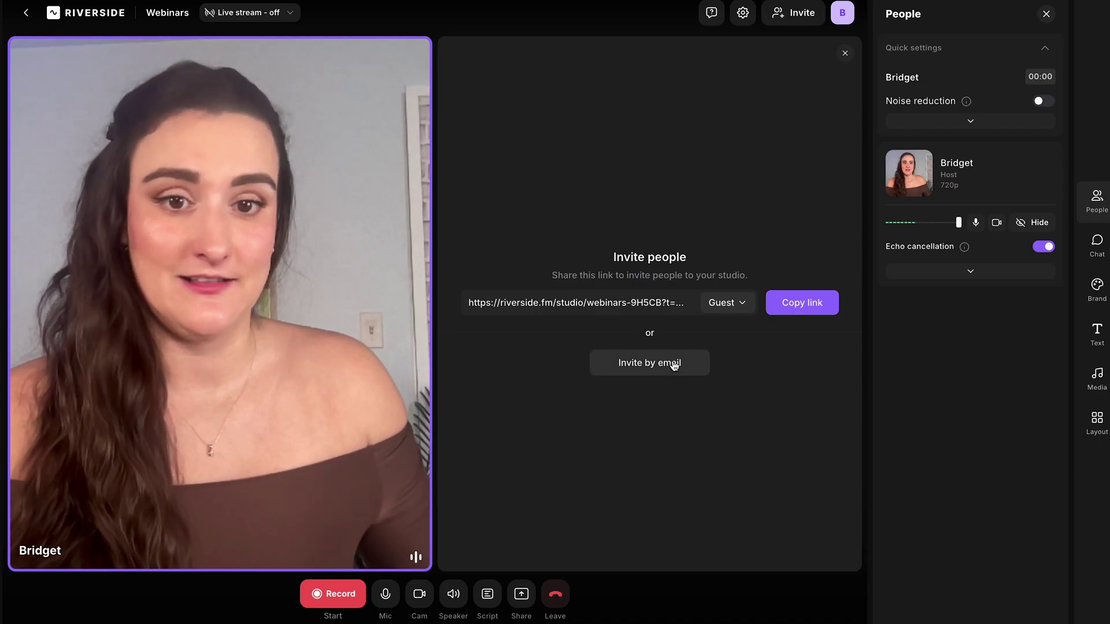
# - Dismiss the Invite people panel, review live stream settings, and apply the Bold name-label style
pyautogui.click(845, 53)
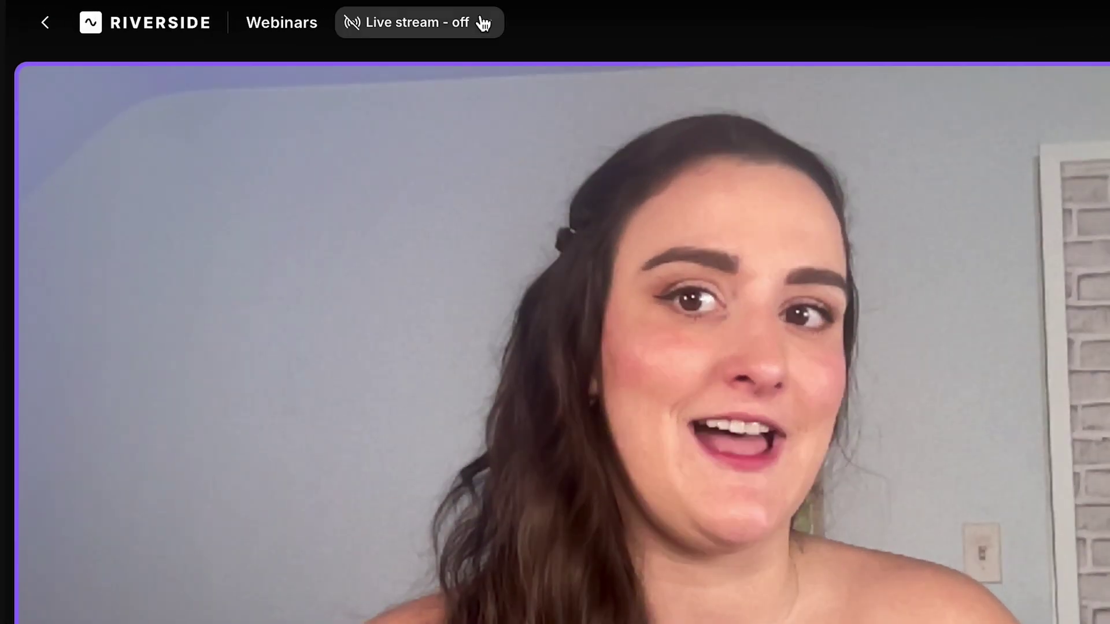
pyautogui.click(482, 23)
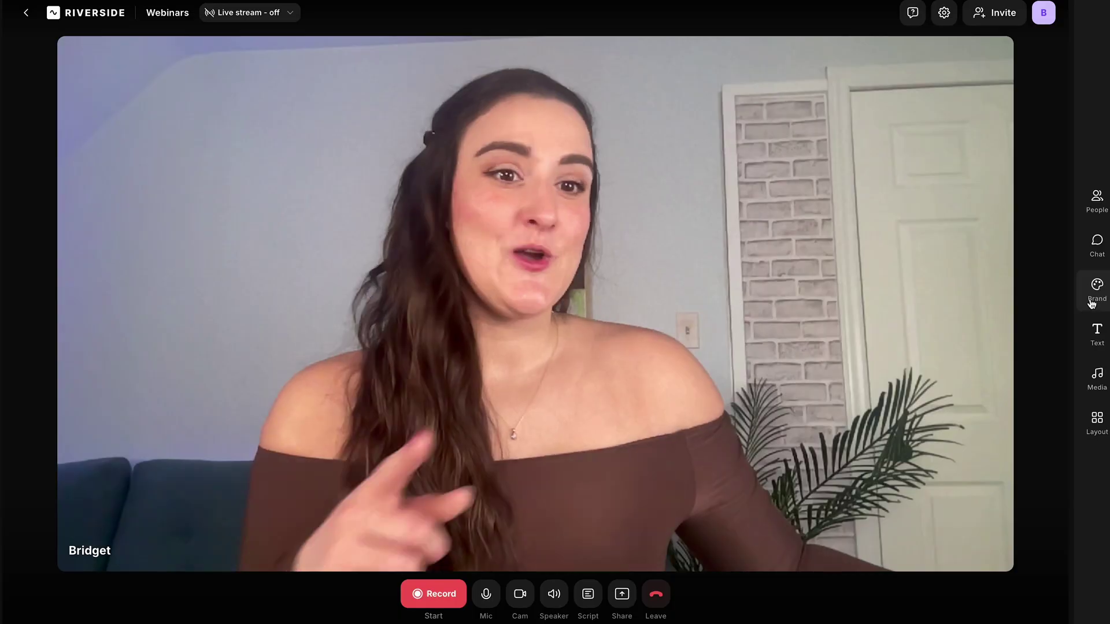
pyautogui.click(1096, 289)
pyautogui.click(1015, 269)
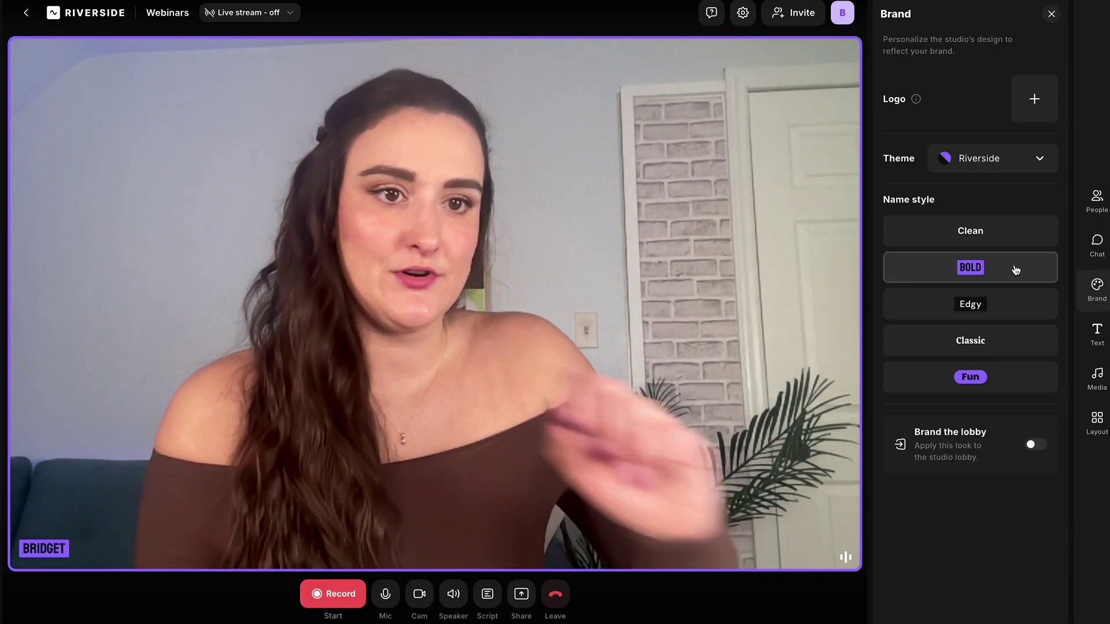
# - Keep the Riverside theme and show an empty script pane above the webcam
pyautogui.click(990, 161)
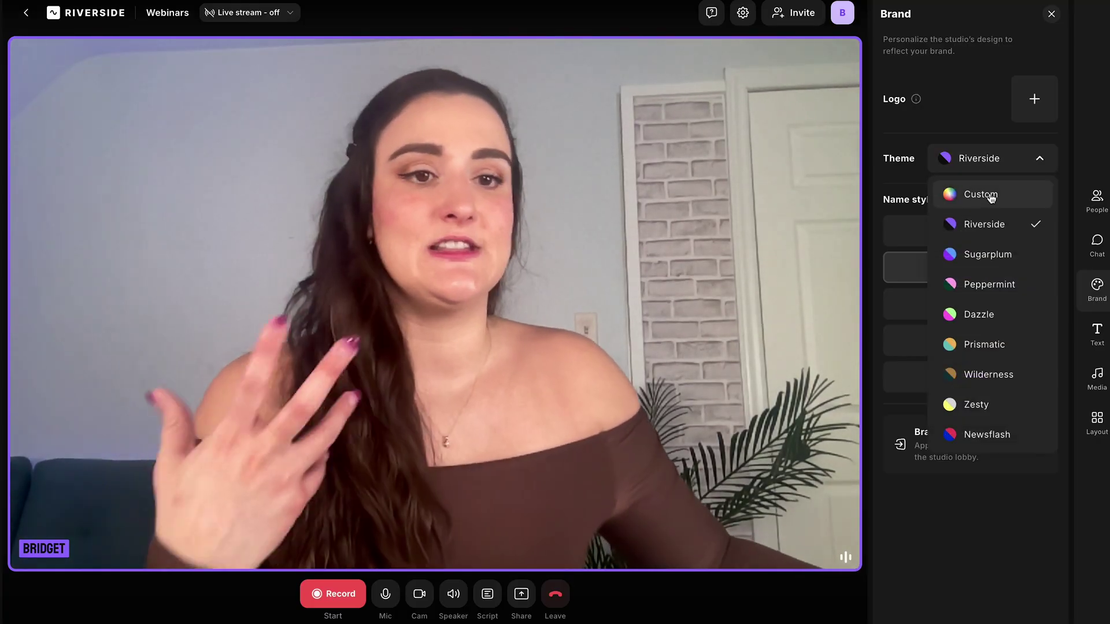
pyautogui.click(945, 127)
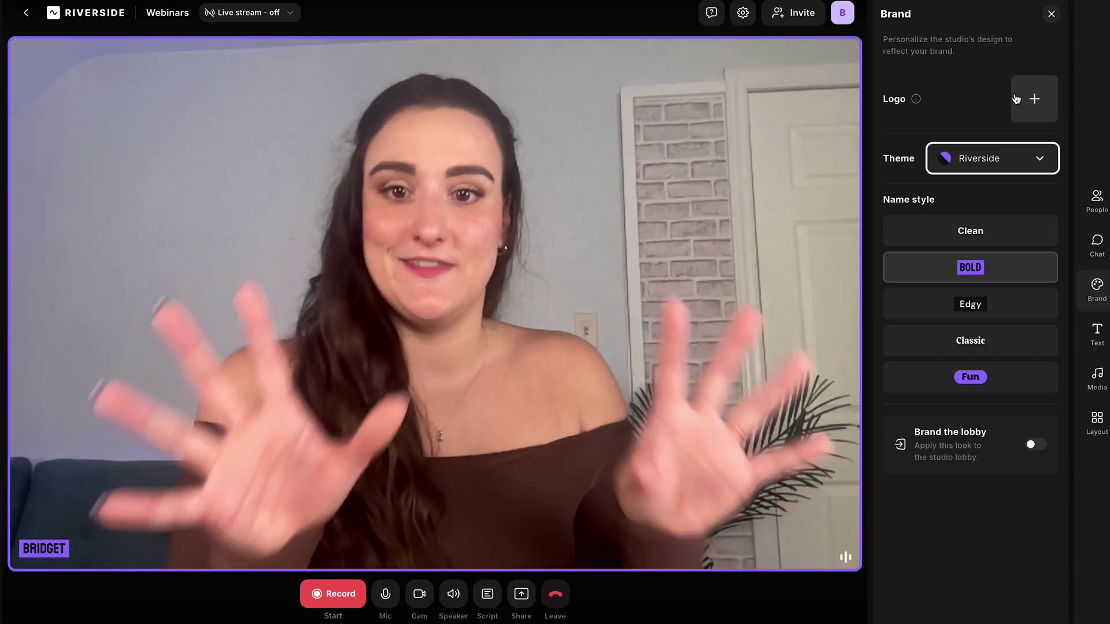
pyautogui.click(487, 594)
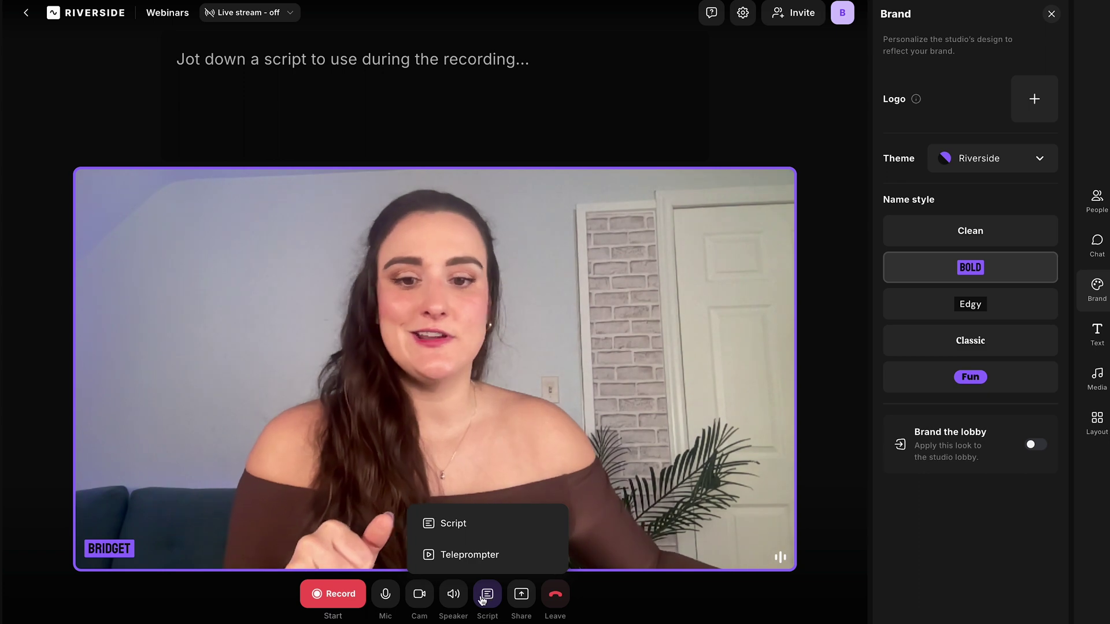
# - Check the Share options and bring up the Media panel in the sidebar
pyautogui.moveTo(516, 601)
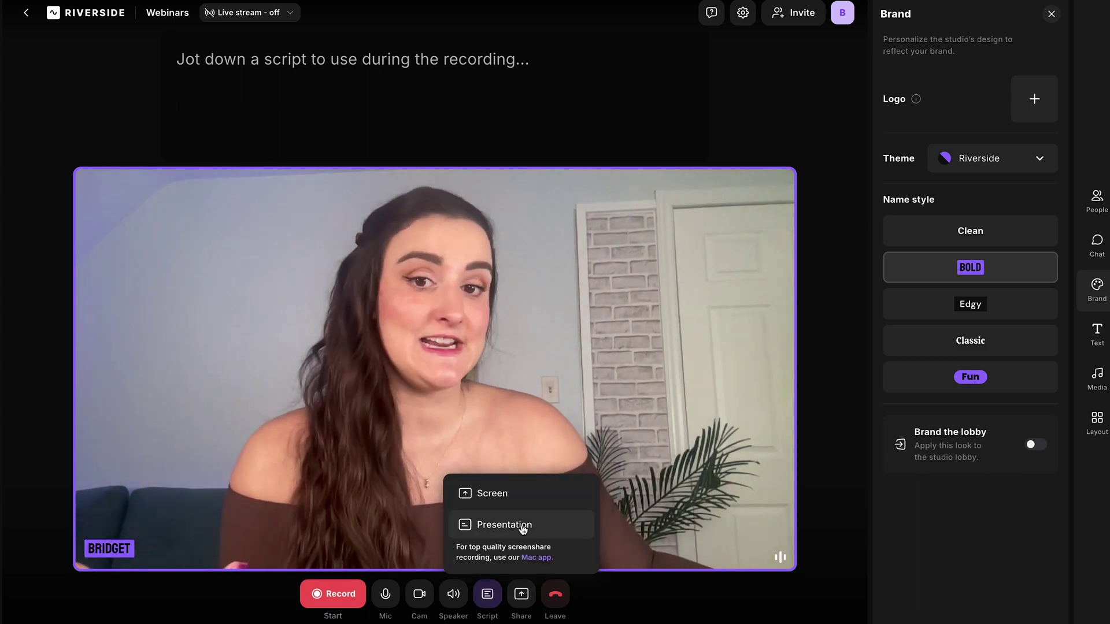
pyautogui.click(1098, 376)
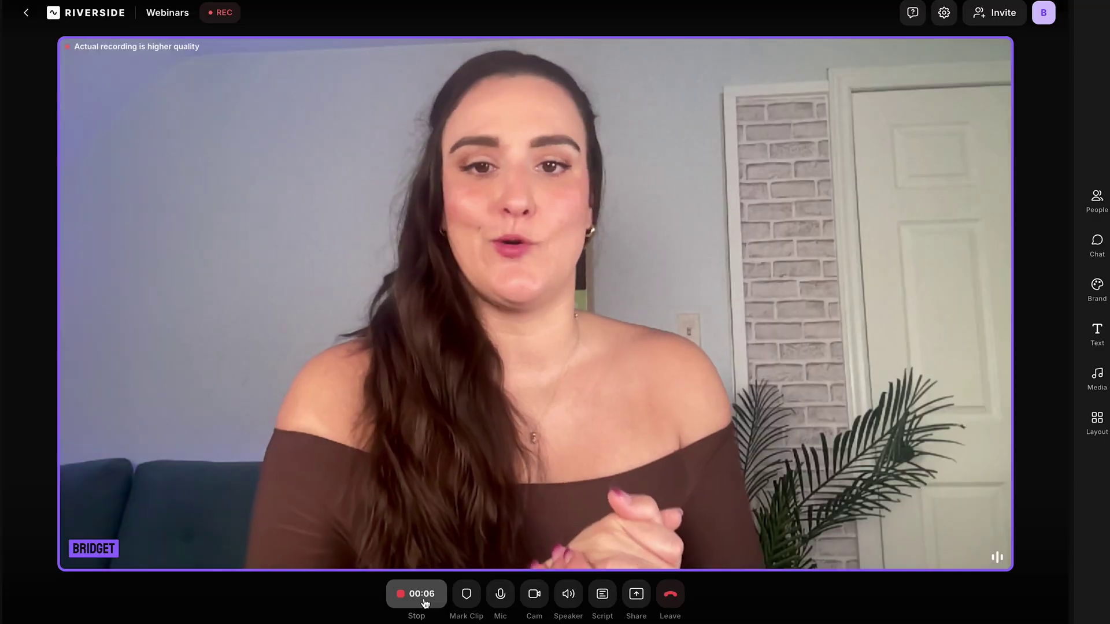
# - Look over the Layout and Chat options, then stop the two-minute recording
pyautogui.click(1105, 428)
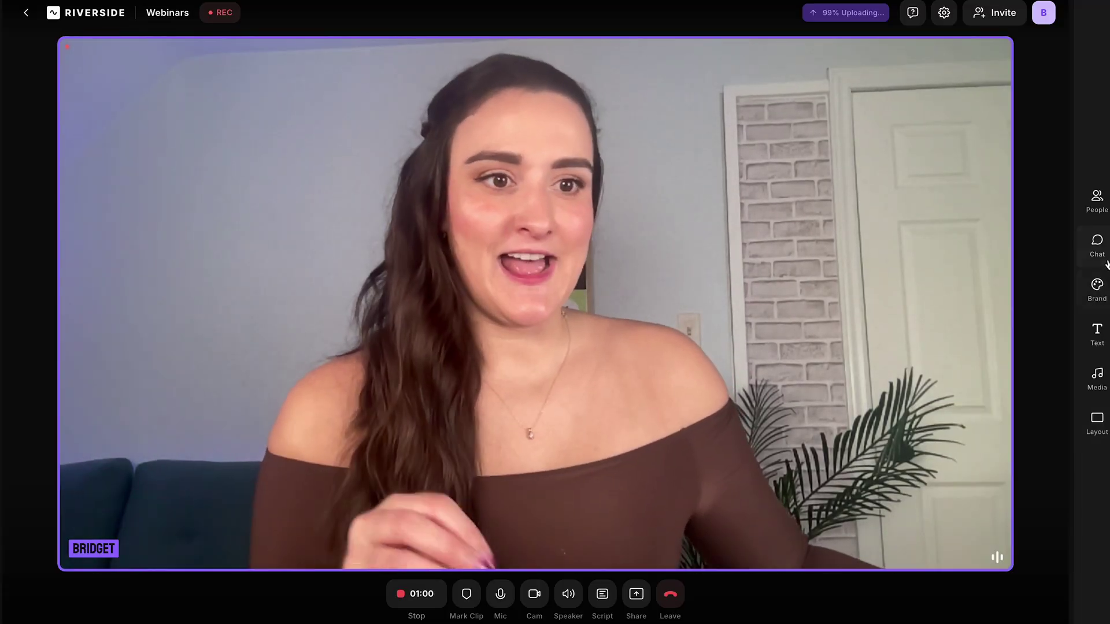
pyautogui.click(1106, 261)
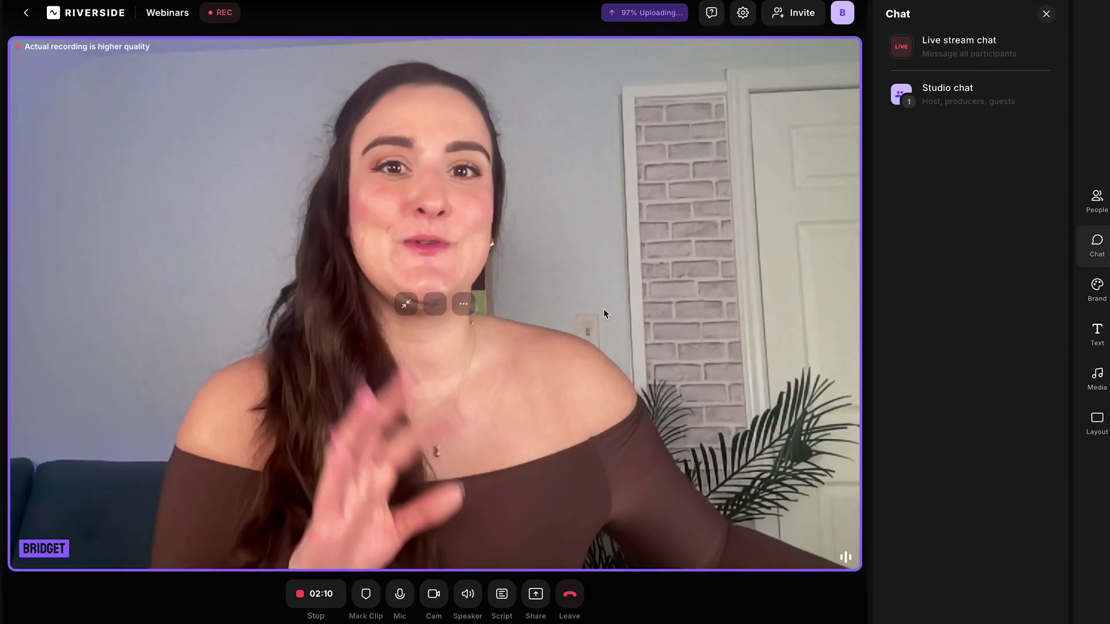
pyautogui.click(323, 595)
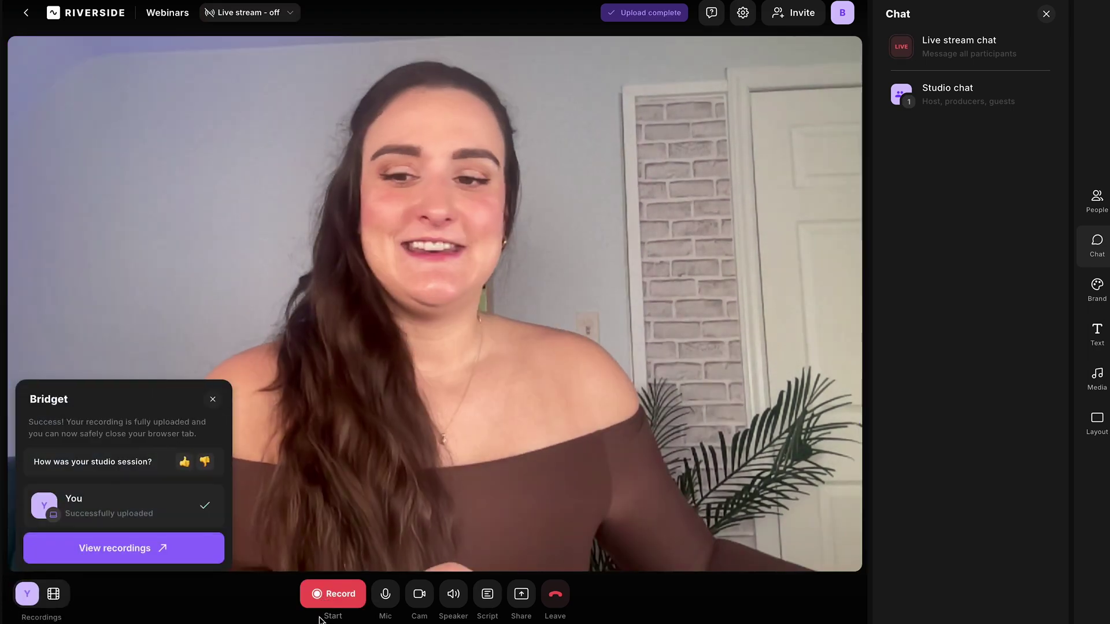
# - Go from the upload-complete popup to the 'riverside nov demo 2024' recording page
pyautogui.click(137, 552)
pyautogui.scroll(-5, 704, 377)
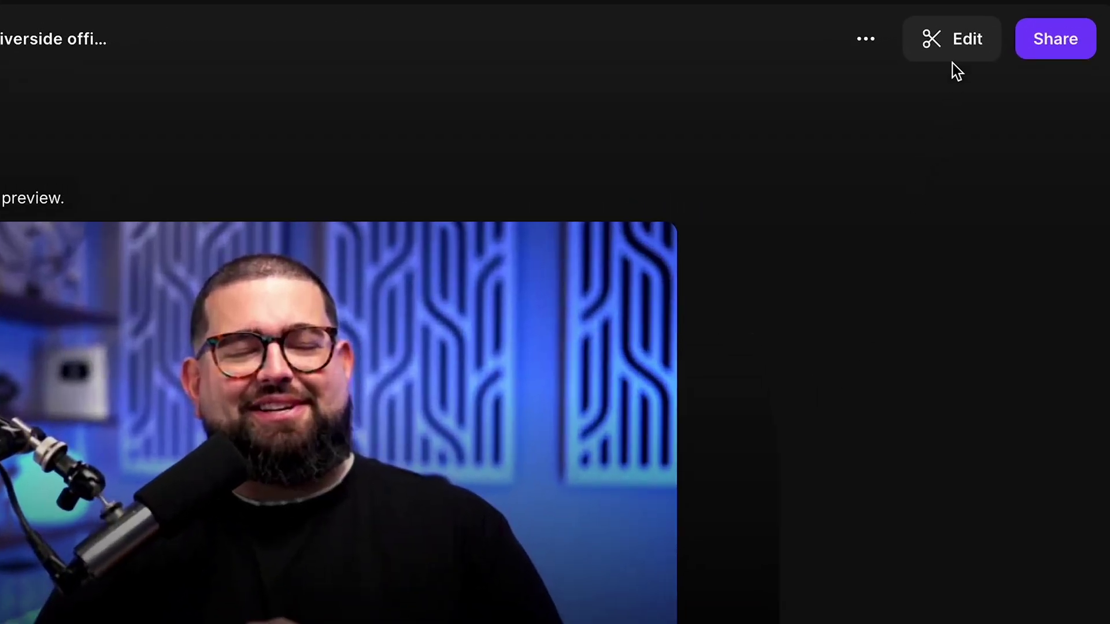
# - Start a new edit of the recording and delete its opening sentence
pyautogui.click(952, 64)
pyautogui.click(949, 114)
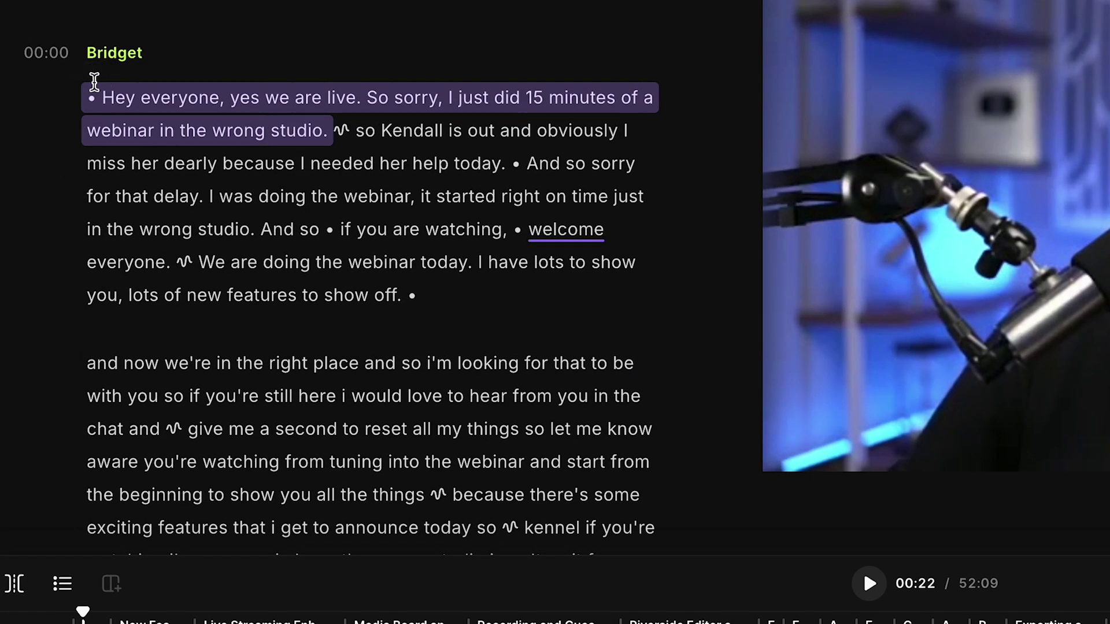
pyautogui.click(94, 82)
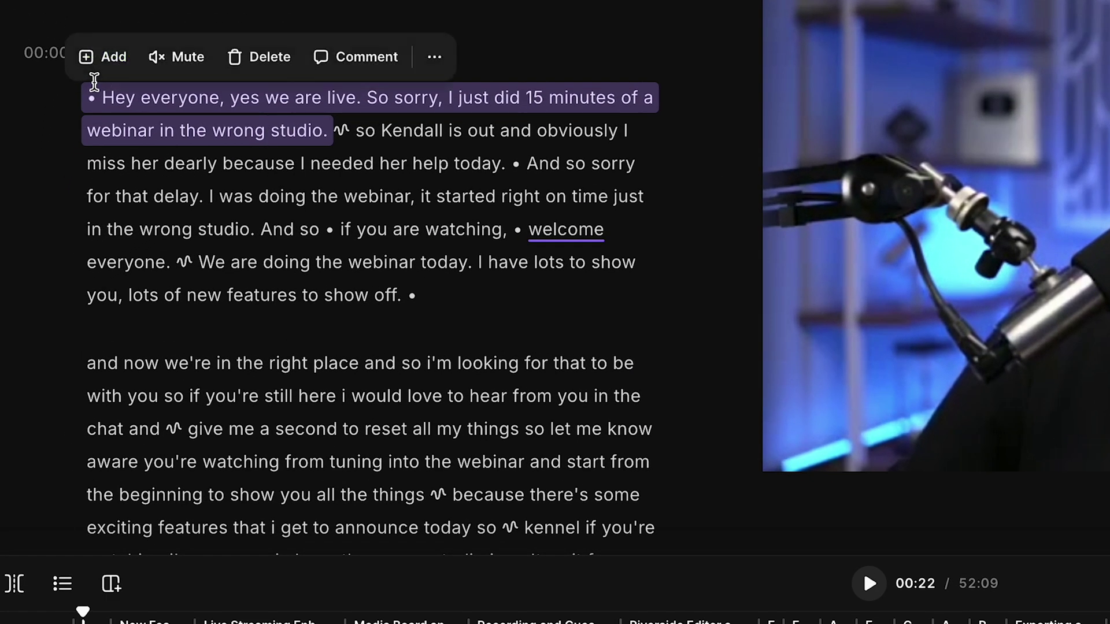
pyautogui.press('Delete')
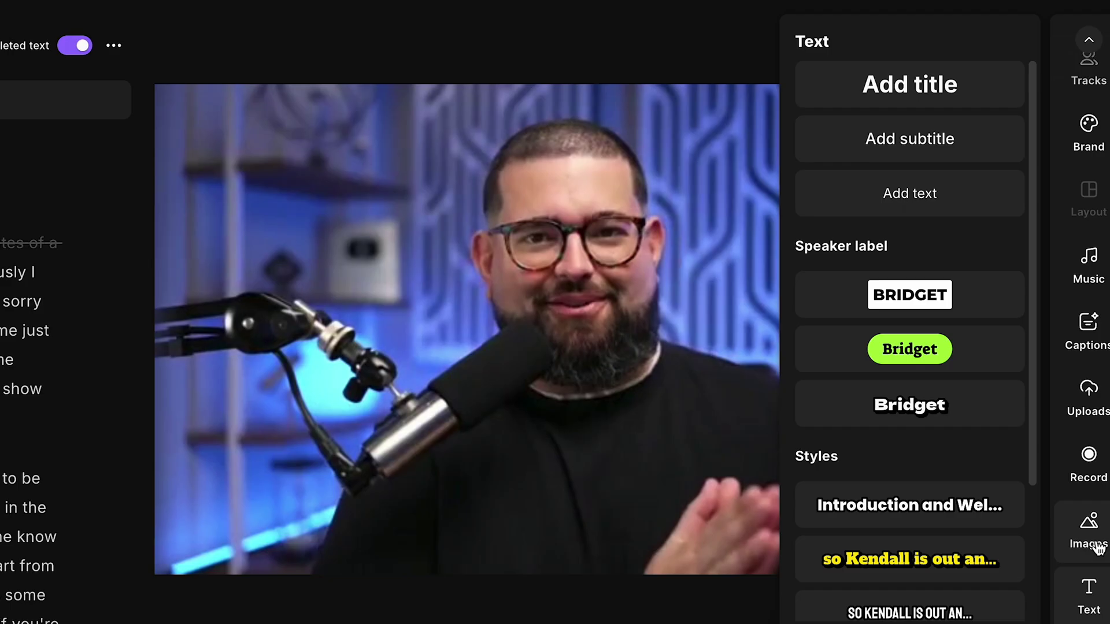
# - Add captions using the plain caption preset
pyautogui.click(1089, 527)
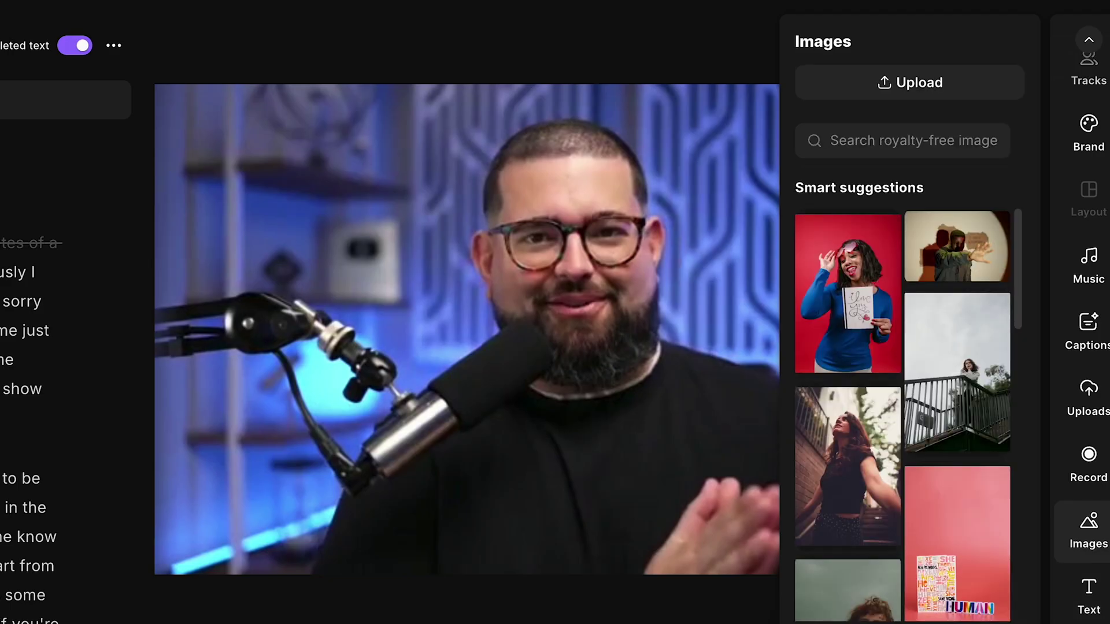
pyautogui.click(1090, 328)
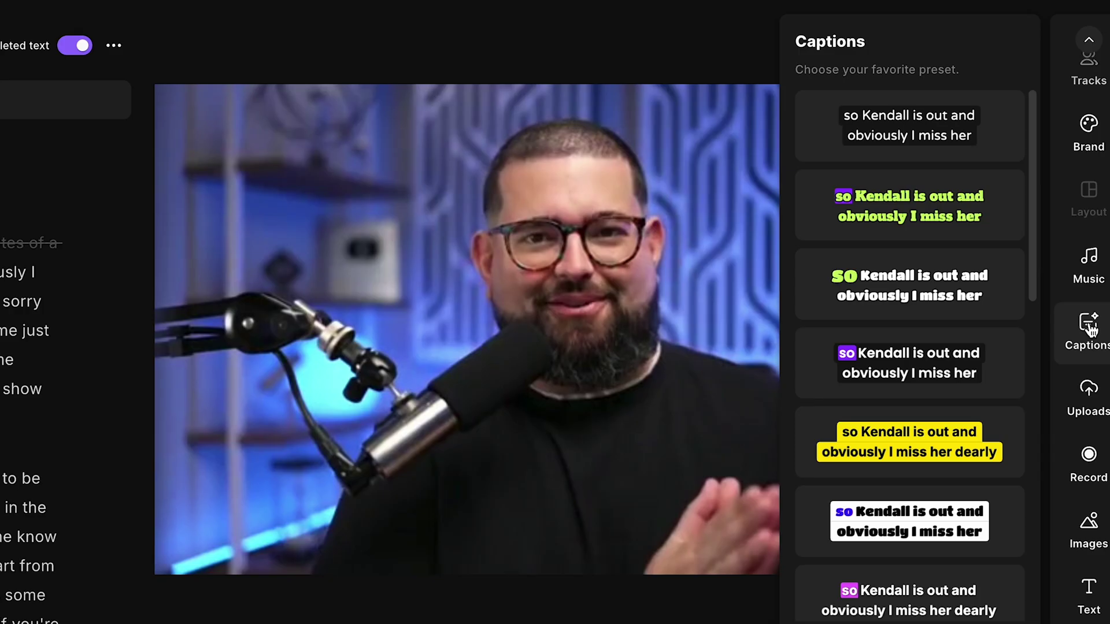
pyautogui.click(943, 158)
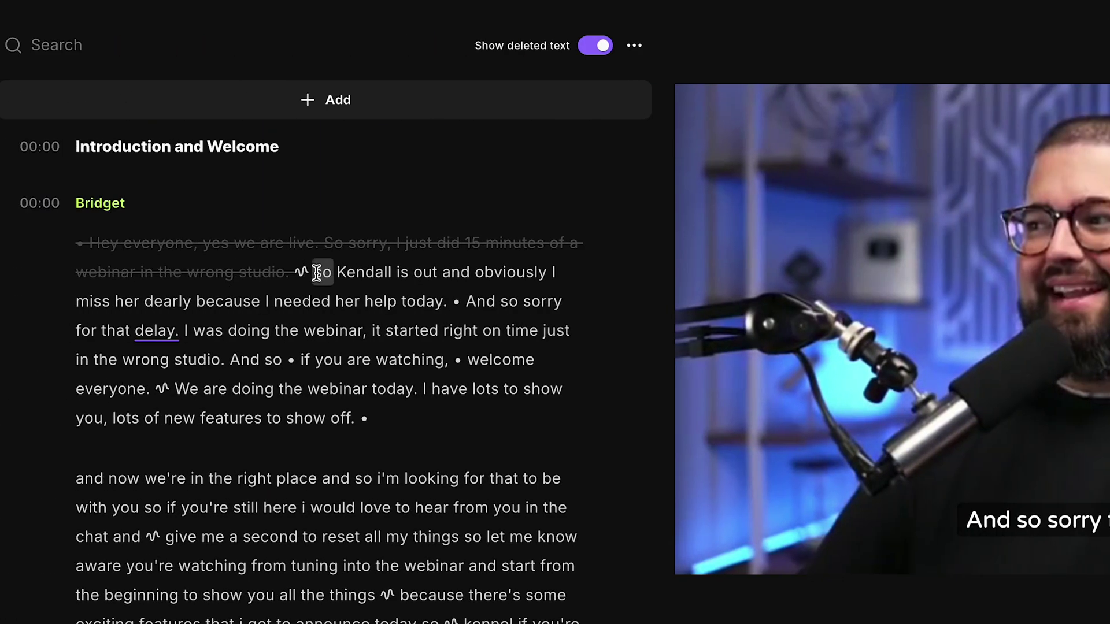
# - Keep only the transcript's second sentence in the edit
pyautogui.moveTo(317, 272); pyautogui.dragTo(392, 295)
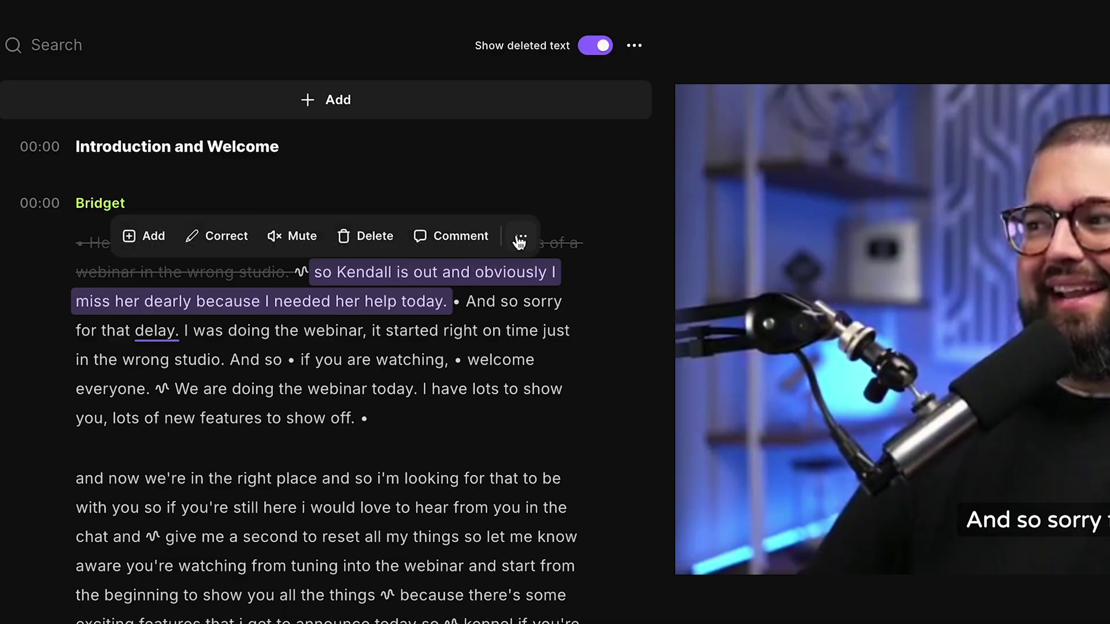
pyautogui.click(520, 239)
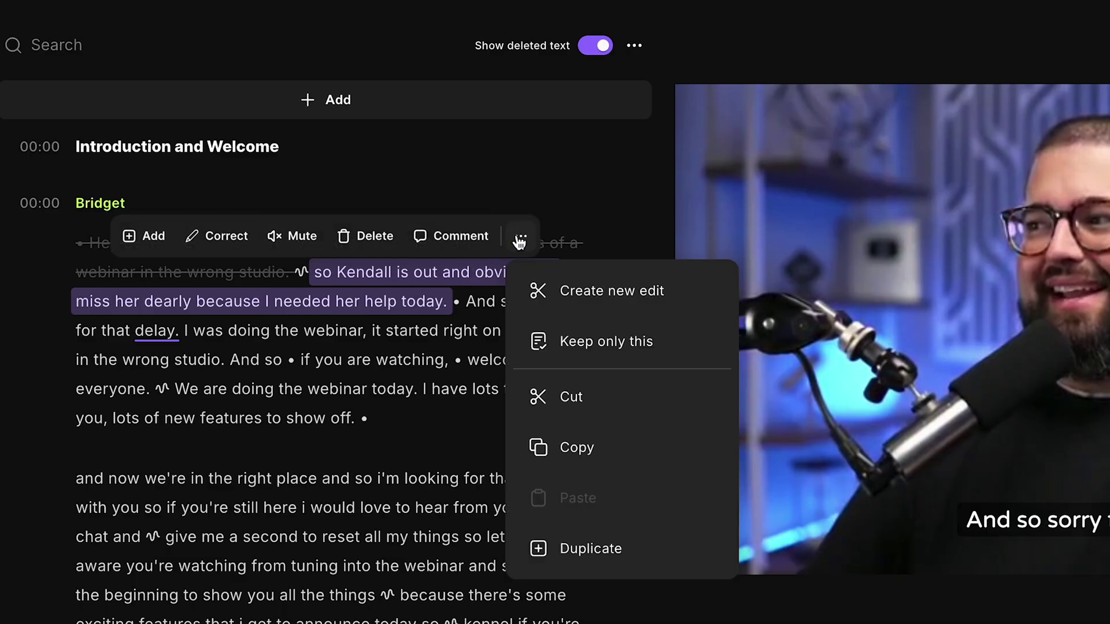
pyautogui.click(613, 365)
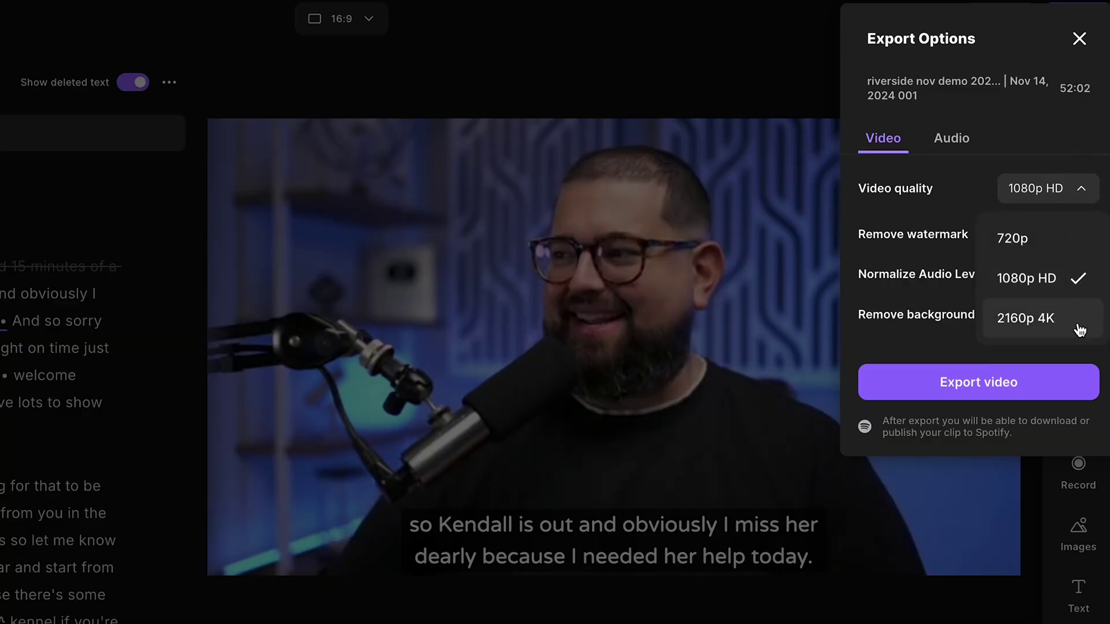
# - Choose 2160p 4K as the export video quality
pyautogui.click(1078, 331)
pyautogui.click(1081, 189)
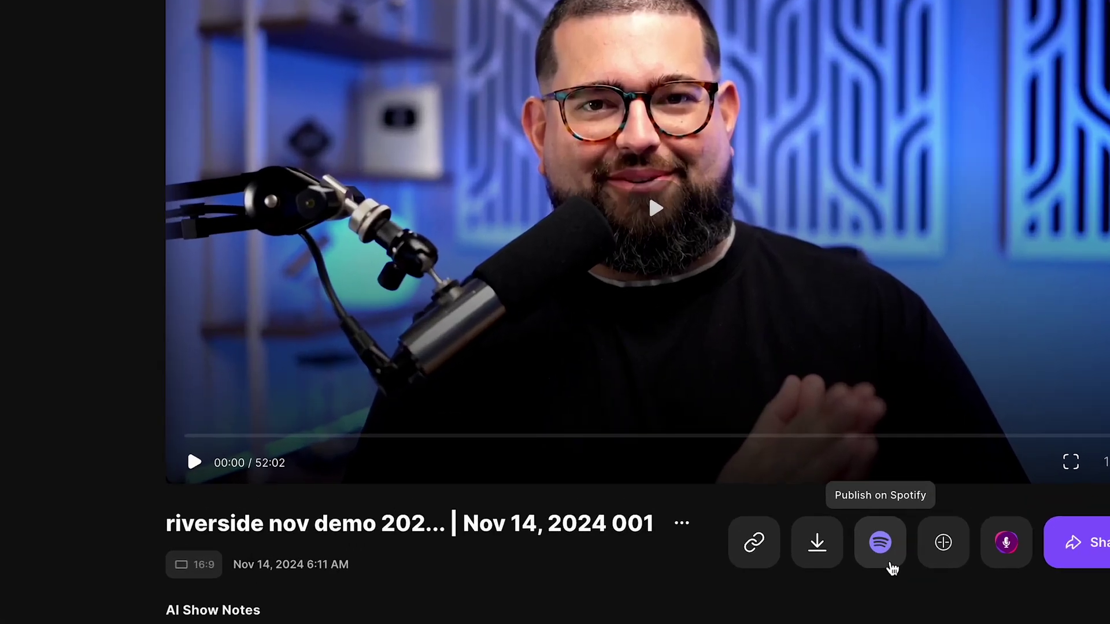
# - Dismiss the Spotify prompt, then generate AI show notes and review keywords, summary, takeaways and chapters
pyautogui.click(890, 565)
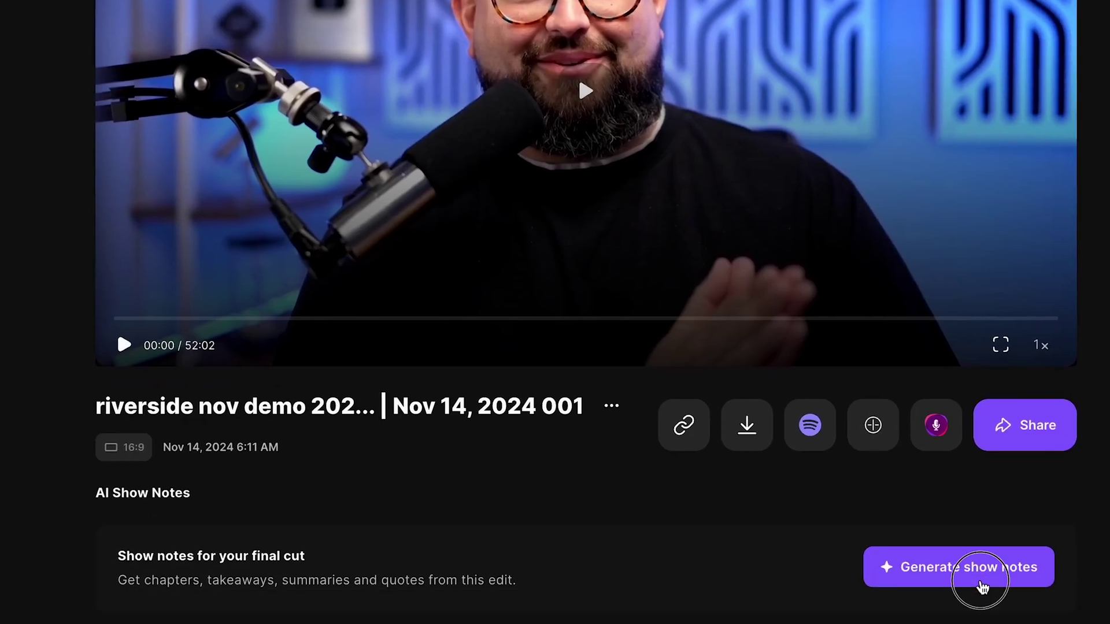
pyautogui.click(981, 585)
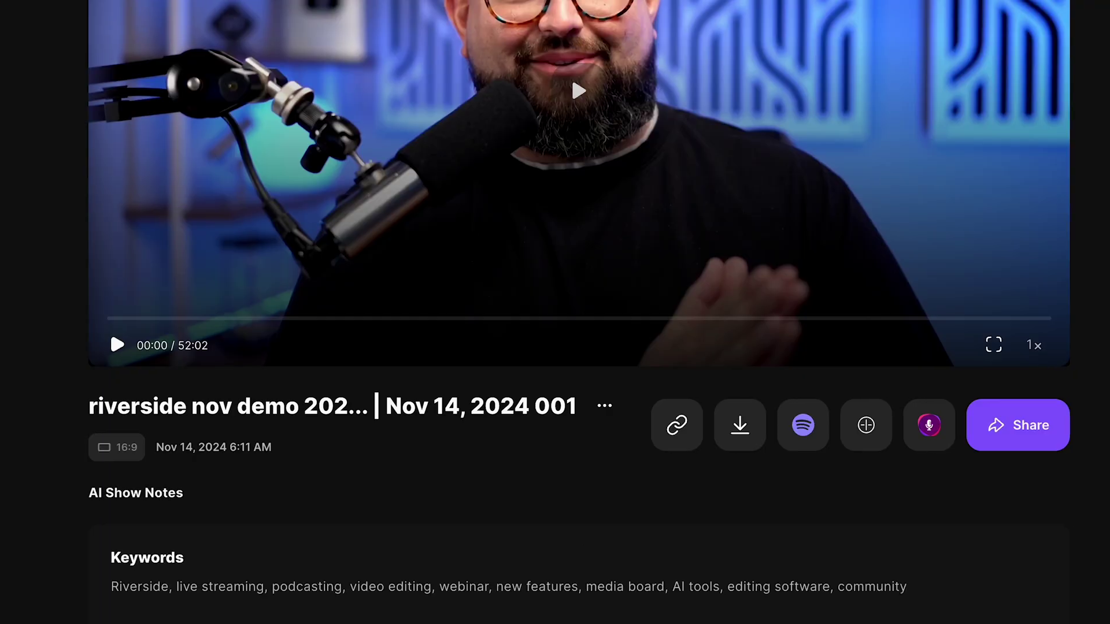
pyautogui.scroll(-3, 578, 312)
pyautogui.scroll(-4, 578, 312)
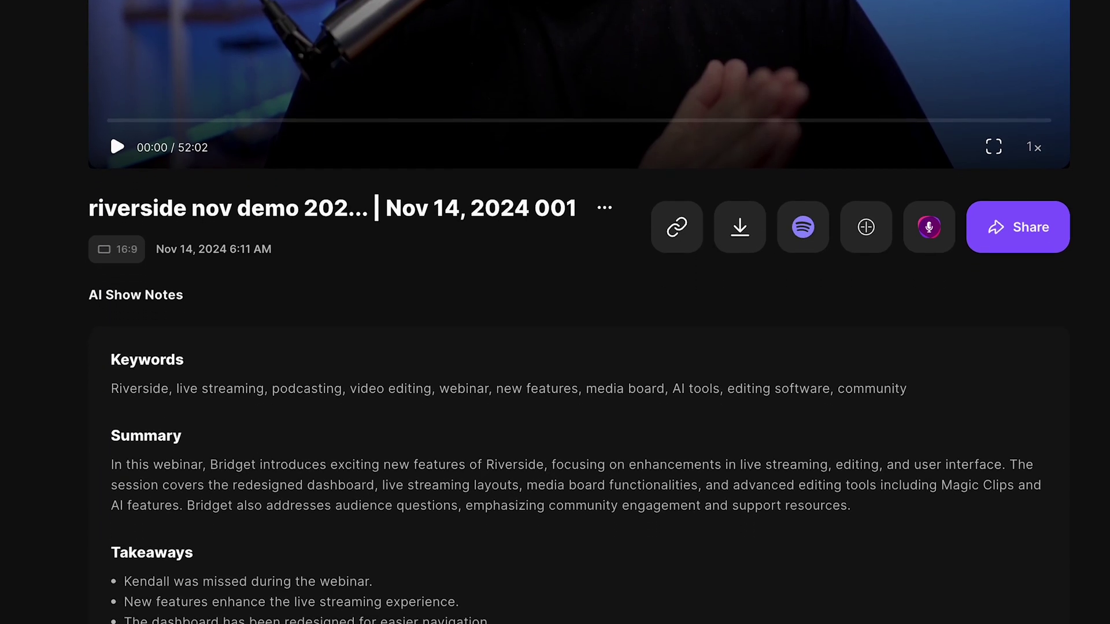
pyautogui.scroll(-4, 578, 312)
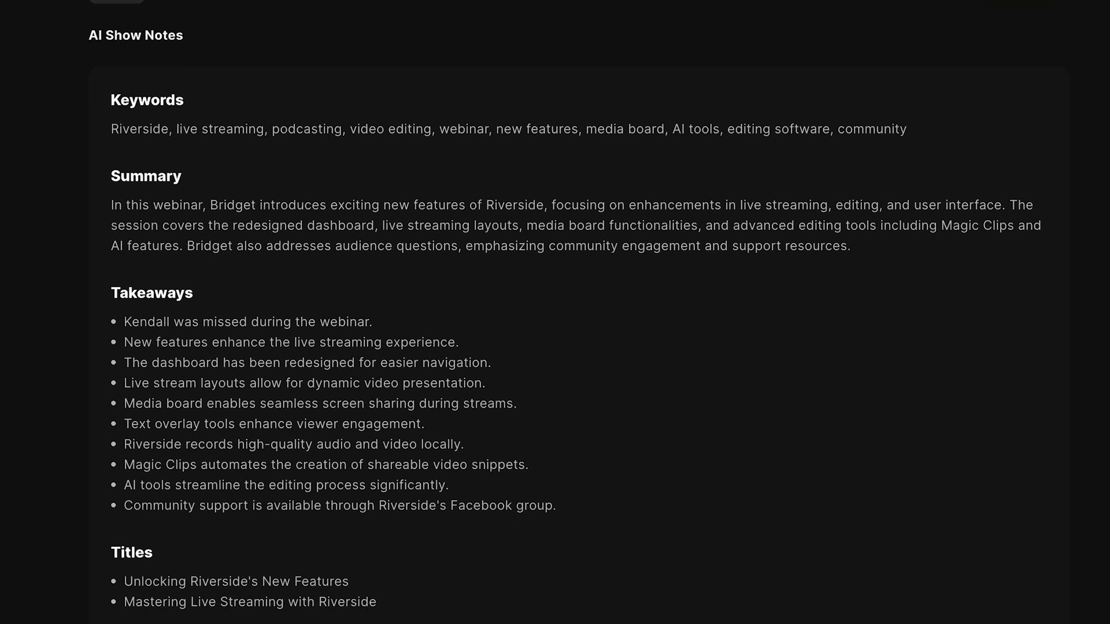
pyautogui.scroll(-4, 578, 312)
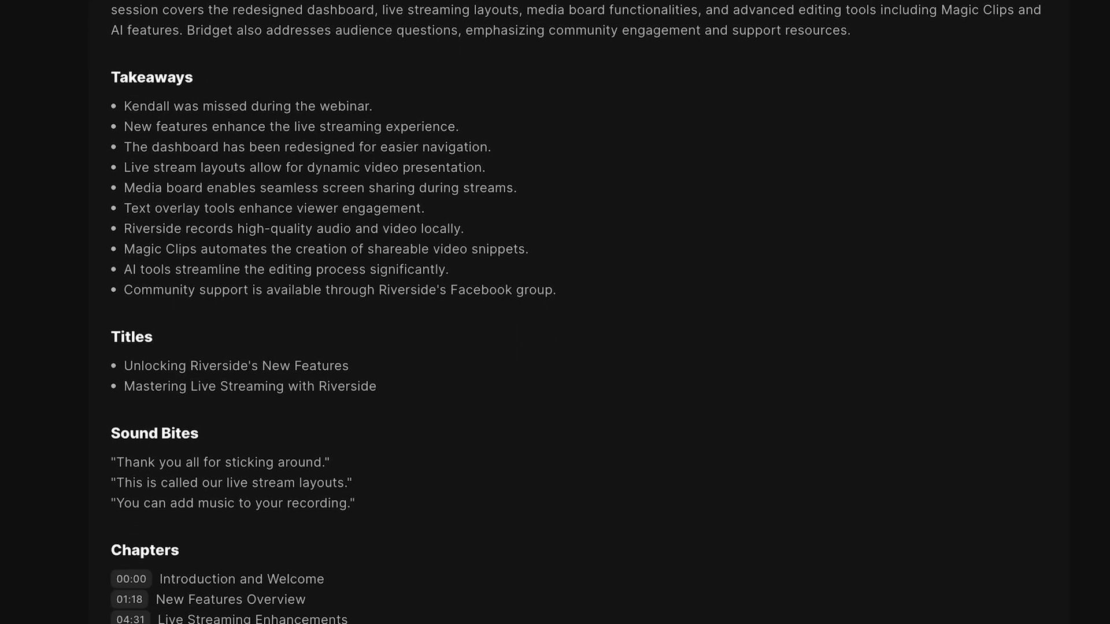
pyautogui.scroll(-2, 578, 312)
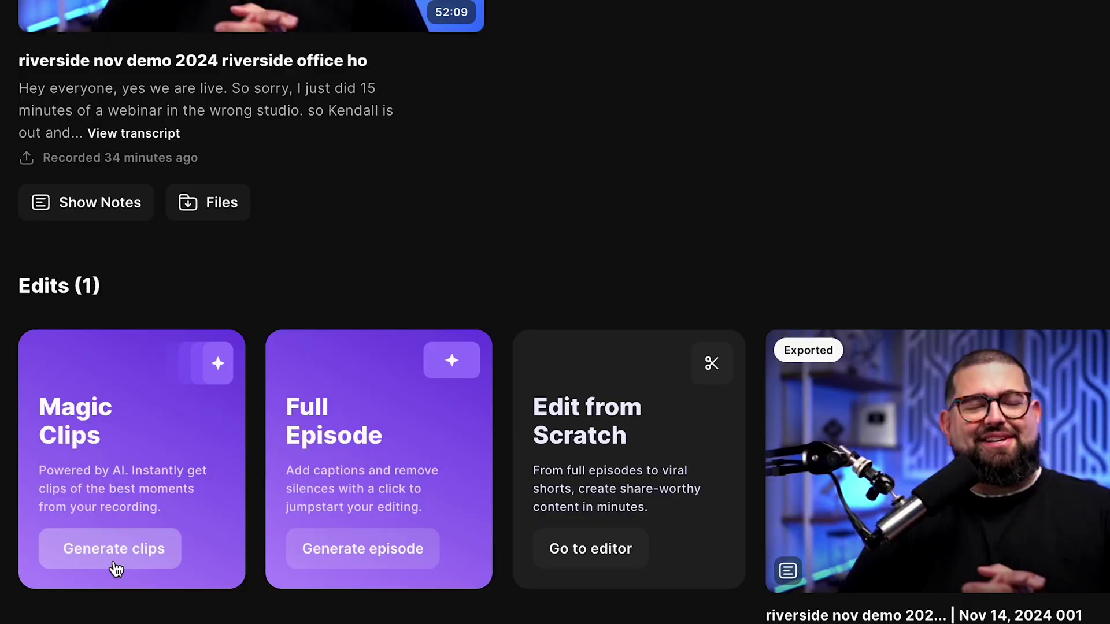
# - Generate eight Magic Clips of the webinar's best moments and browse the new clip edits
pyautogui.click(115, 566)
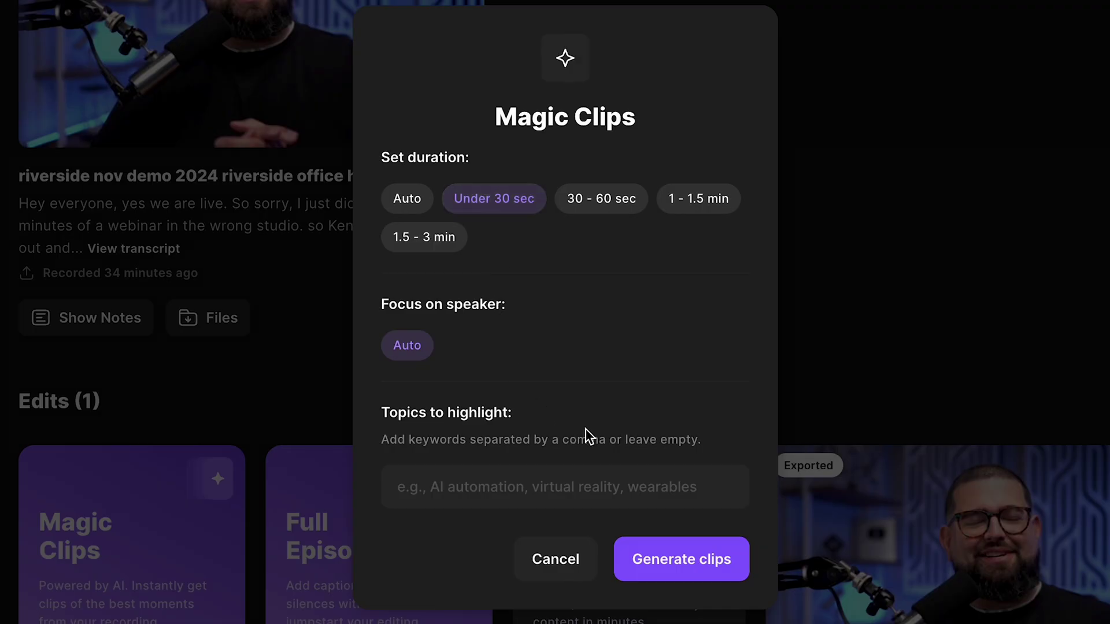
pyautogui.click(682, 559)
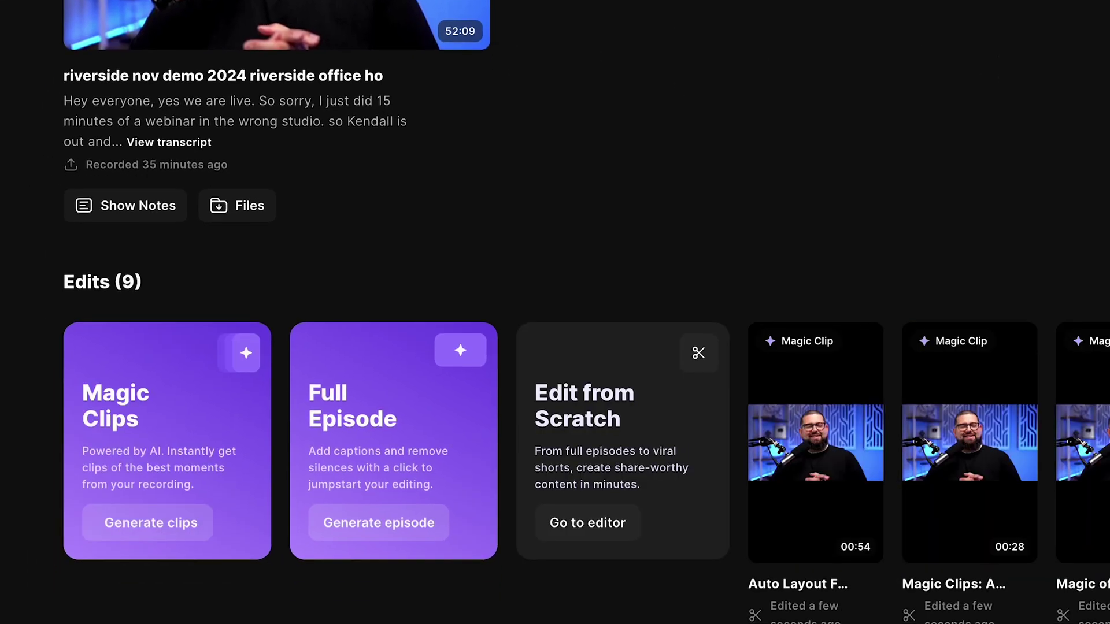
pyautogui.hscroll(8, 588, 442)
pyautogui.hscroll(8, 587, 442)
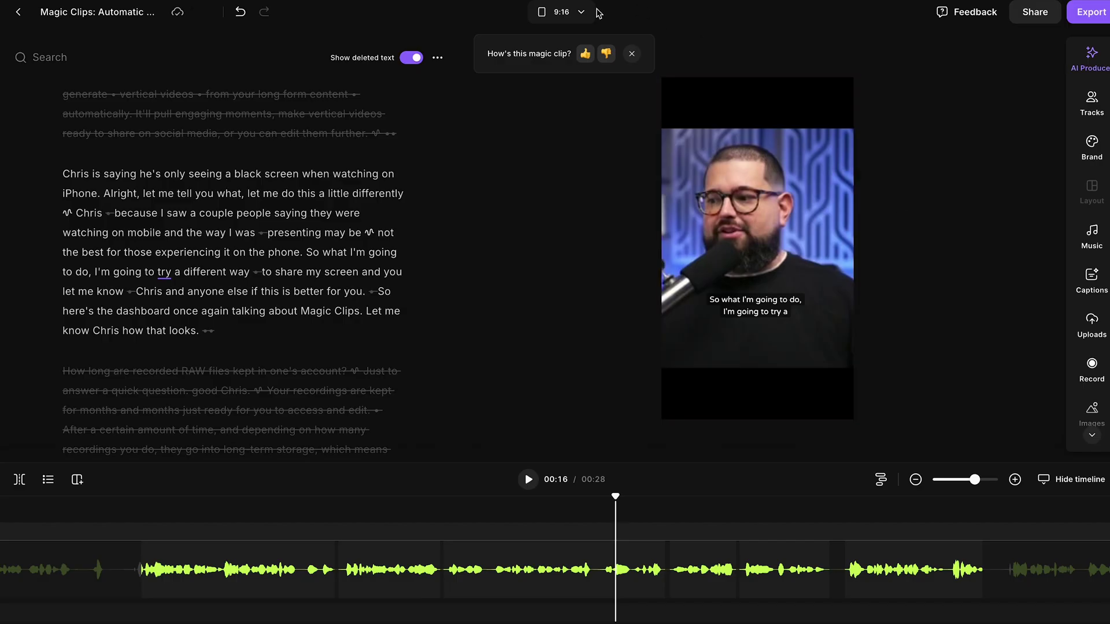
# - Change the open Magic Clip's aspect ratio to square 1:1
pyautogui.click(590, 16)
pyautogui.click(597, 98)
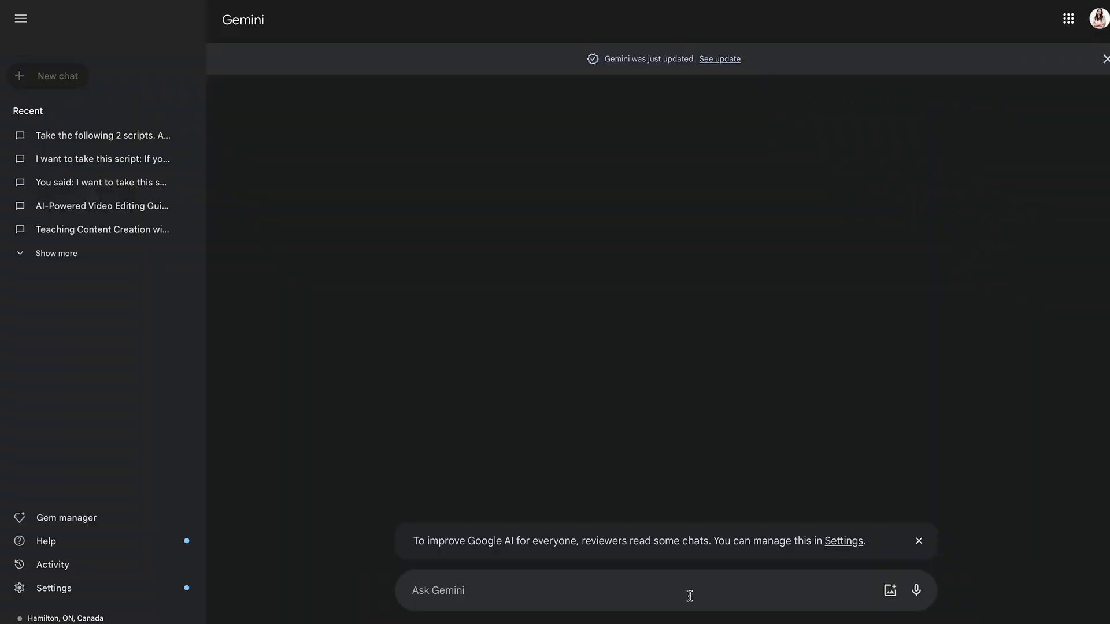
# - Send Gemini a prompt starting 'Turn' followed by the pasted webinar transcript
pyautogui.write('Turn this i')
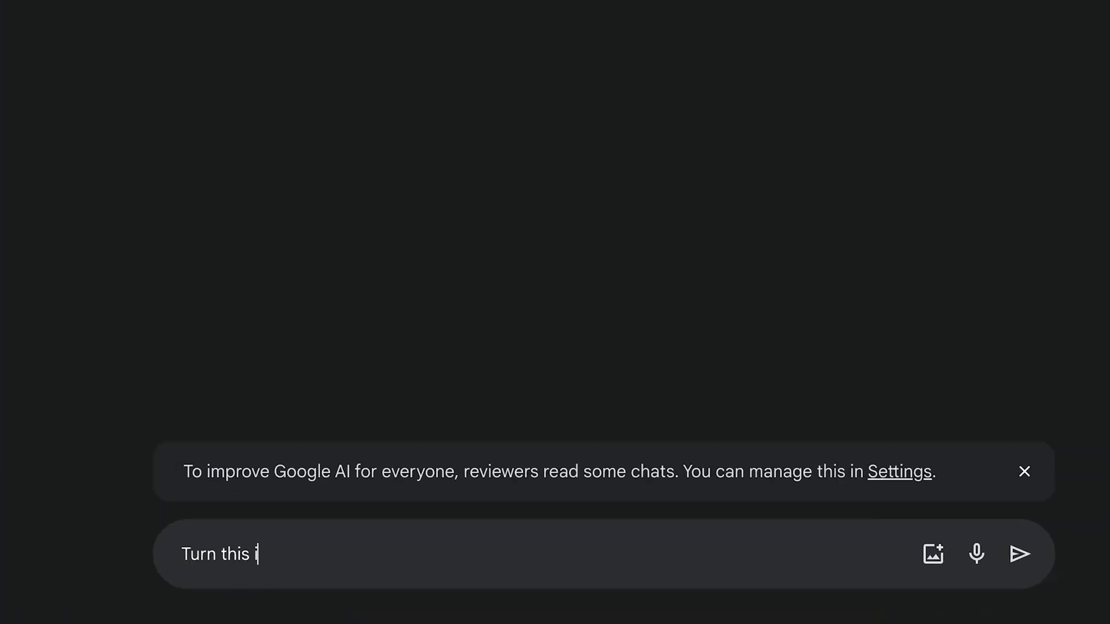
pyautogui.hotkey('shift', 'Return')
pyautogui.hotkey('shift', 'Return')
pyautogui.hotkey('ctrl', 'v')
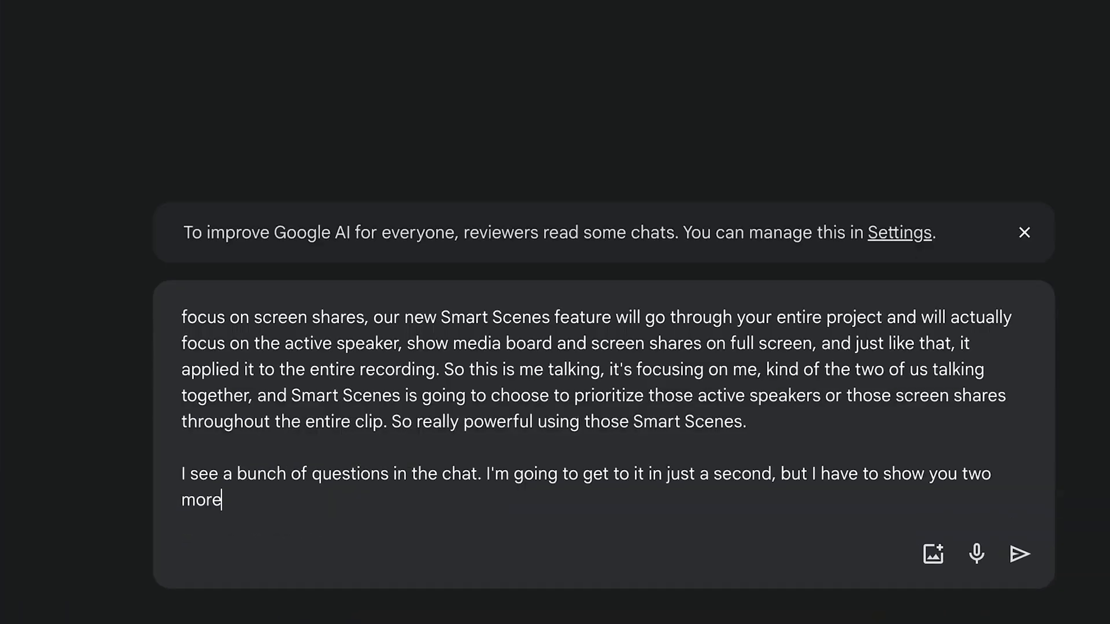
pyautogui.press('Return')
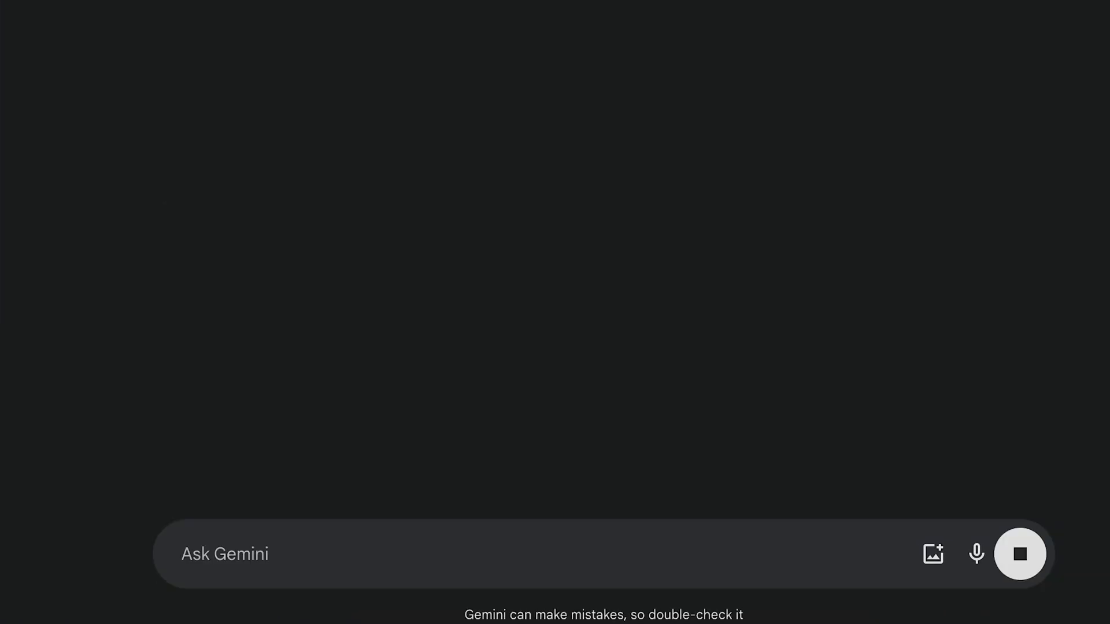